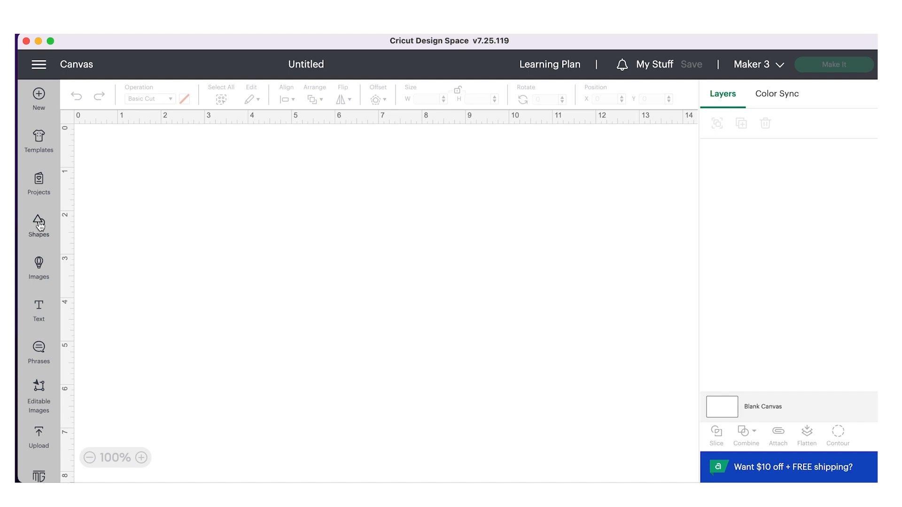
Step: Insert a heart shape and enlarge it proportionally to about 4 by 3.54 in
{"action": "left_click", "coordinate": [40, 226]}
{"action": "left_click", "coordinate": [89, 203]}
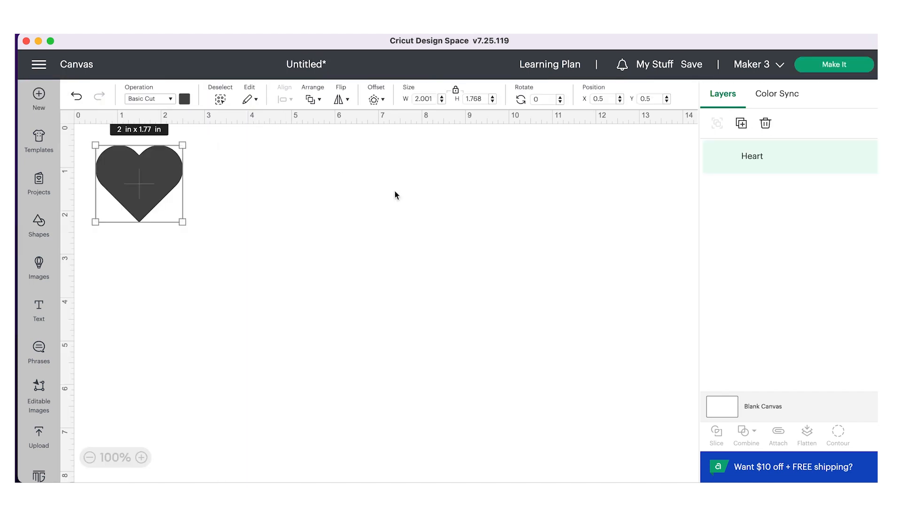
{"action": "left_click_drag", "start_coordinate": [186, 218], "coordinate": [327, 277]}
Step: Colour the heart light pink using the material colour palette
{"action": "left_click", "coordinate": [184, 99]}
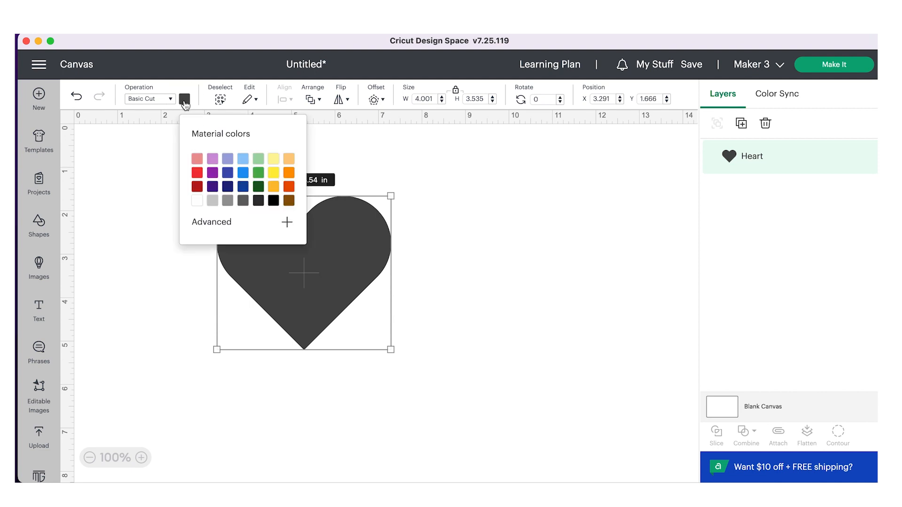
{"action": "left_click", "coordinate": [197, 160]}
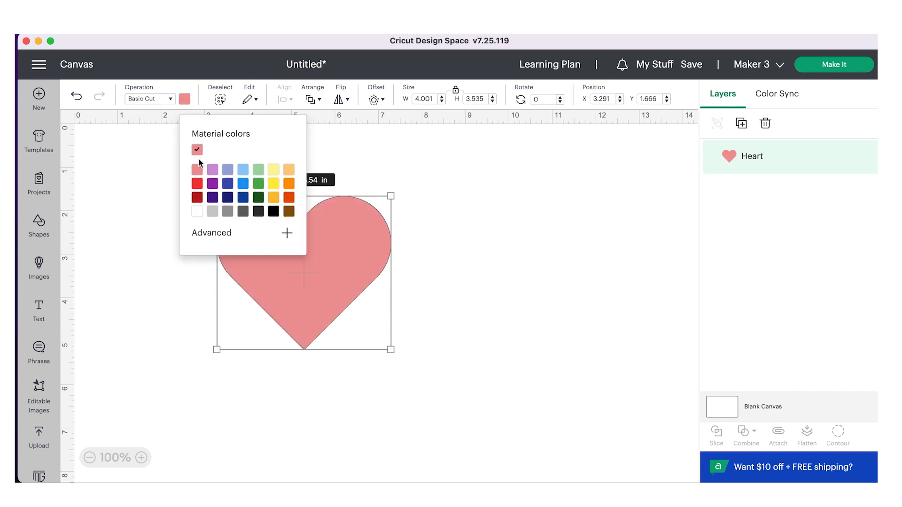
{"action": "left_click", "coordinate": [581, 298]}
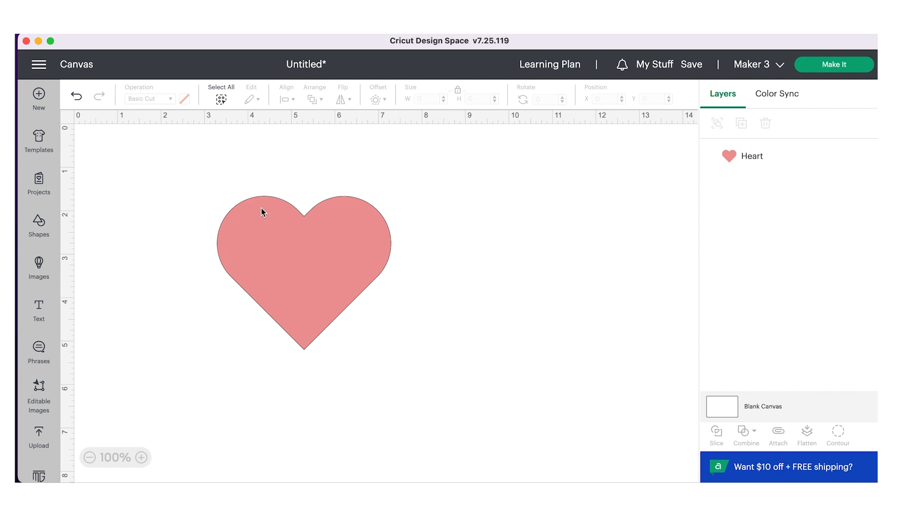
Step: Create a 0.097 in offset with rounded corners around the pink heart and colour it bright red
{"action": "left_click", "coordinate": [269, 224]}
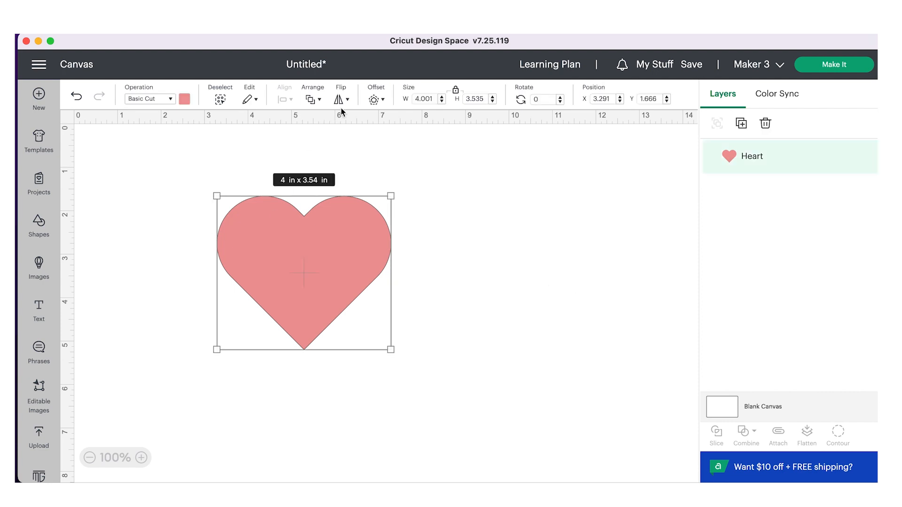
{"action": "left_click", "coordinate": [374, 100]}
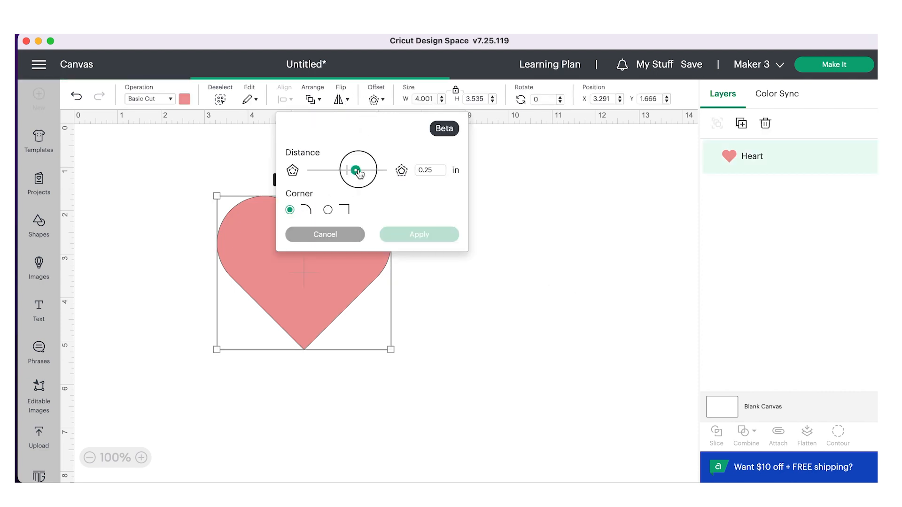
{"action": "left_click_drag", "start_coordinate": [359, 173], "coordinate": [351, 173]}
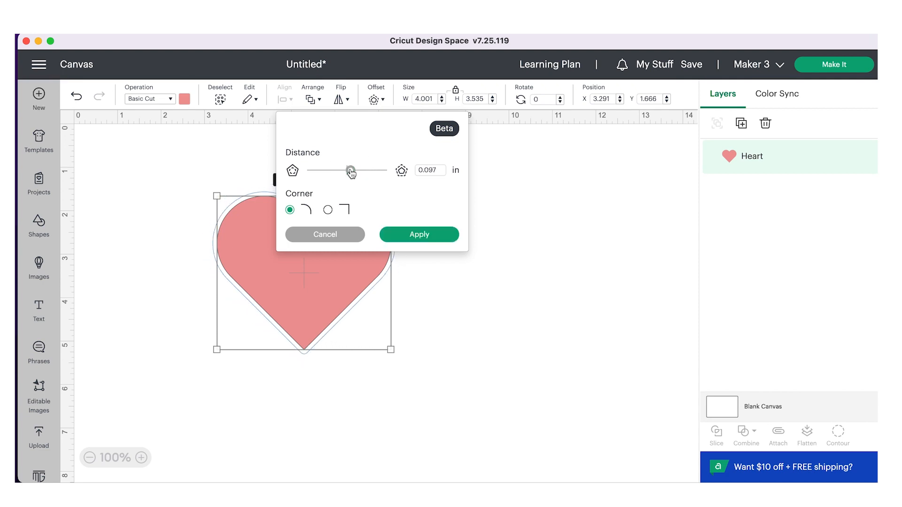
{"action": "left_click", "coordinate": [420, 236]}
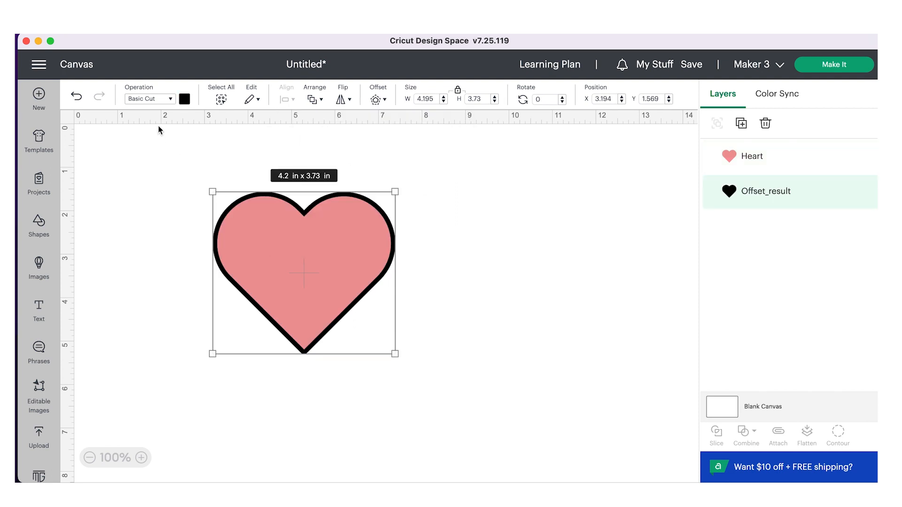
{"action": "left_click", "coordinate": [185, 99]}
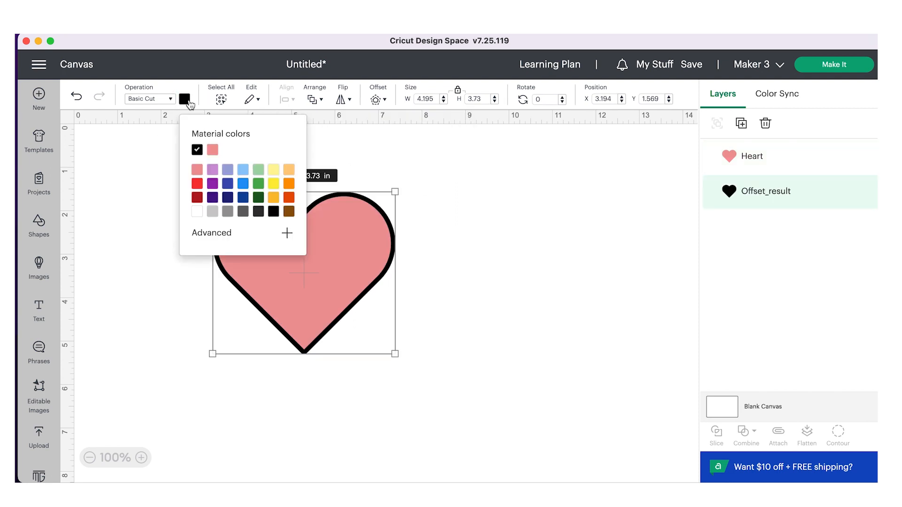
{"action": "left_click", "coordinate": [197, 184]}
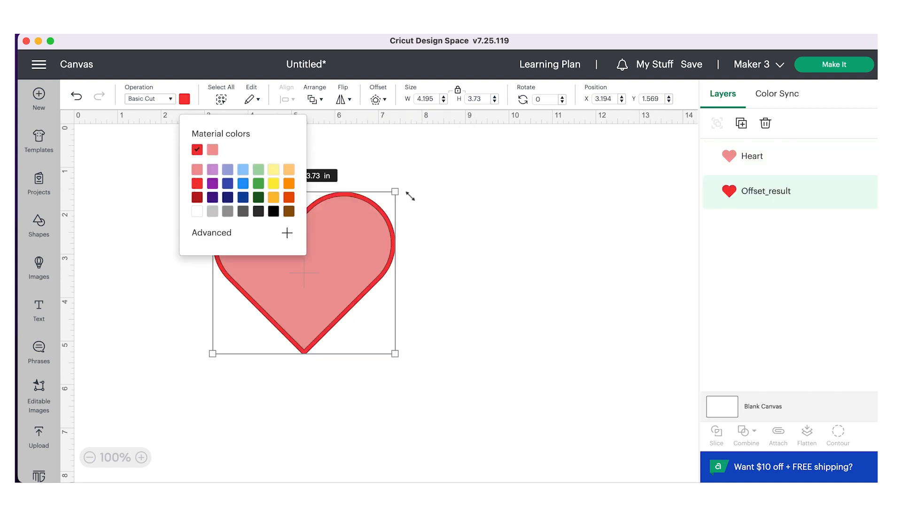
Step: Create a 0.278 in rounded offset around the bright red heart and colour it dark red
{"action": "left_click", "coordinate": [376, 100]}
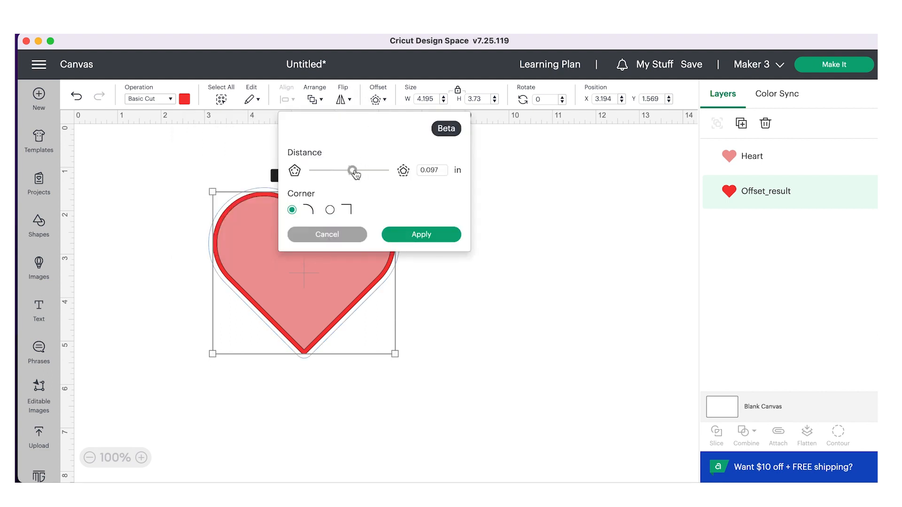
{"action": "left_click_drag", "start_coordinate": [351, 170], "coordinate": [359, 173]}
{"action": "left_click", "coordinate": [404, 242]}
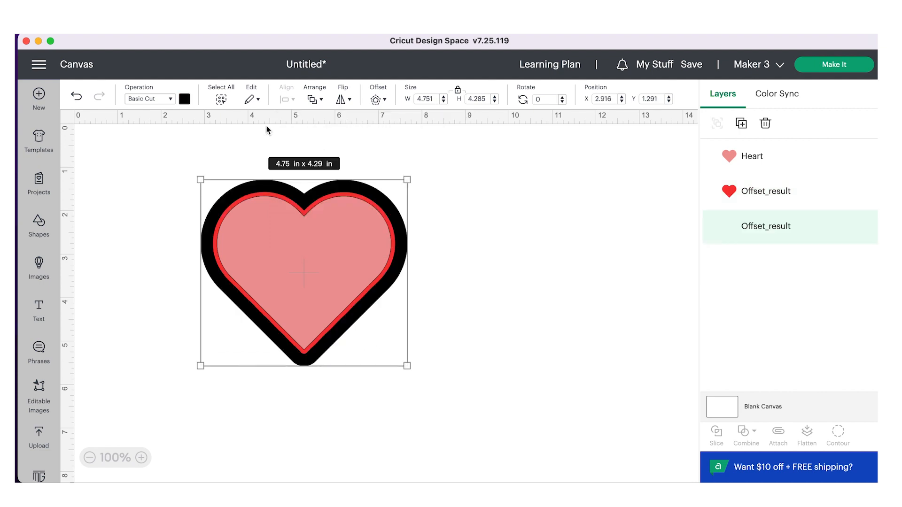
{"action": "left_click", "coordinate": [184, 103]}
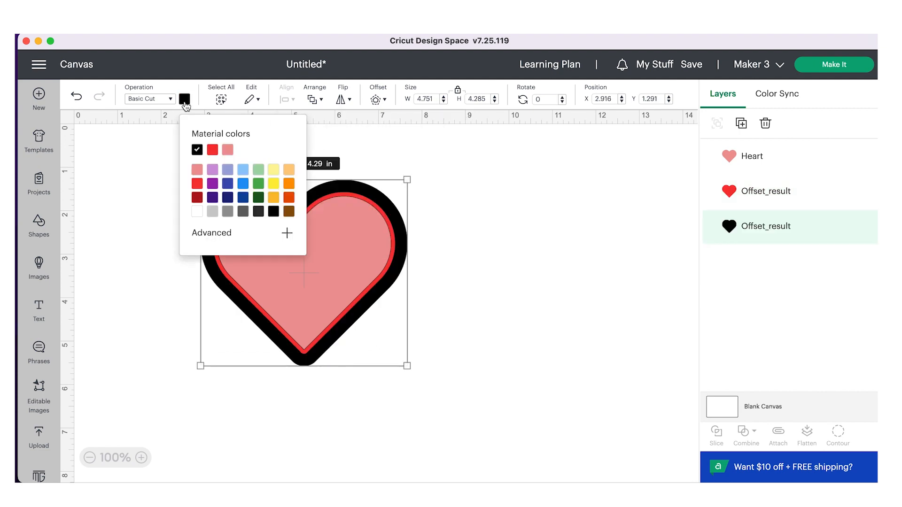
{"action": "left_click", "coordinate": [197, 198]}
{"action": "left_click", "coordinate": [495, 214]}
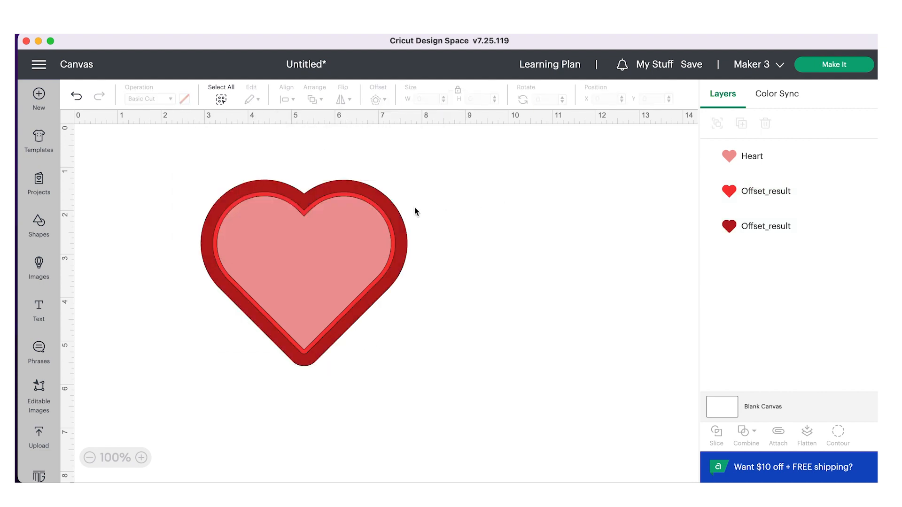
Step: Duplicate the dark red offset heart and place the copy well to the right of the layered heart
{"action": "left_click", "coordinate": [392, 205]}
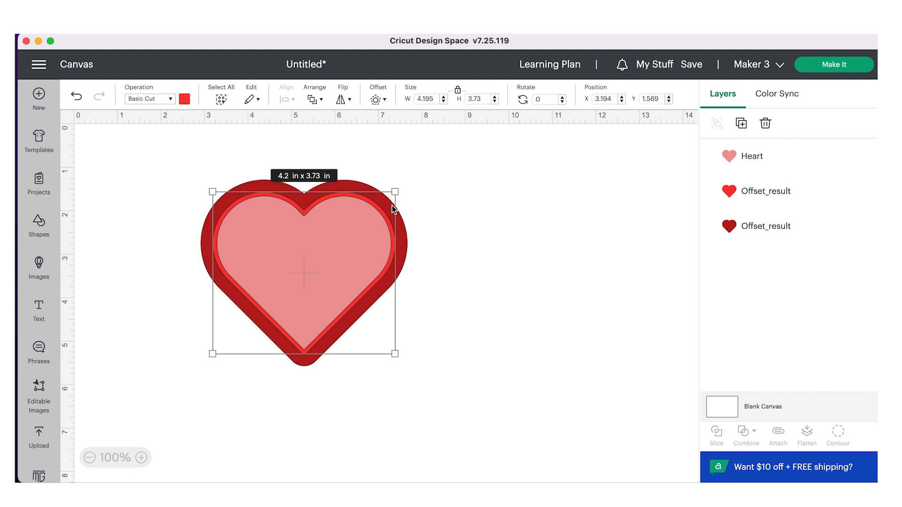
{"action": "left_click", "coordinate": [784, 228]}
{"action": "right_click", "coordinate": [784, 228]}
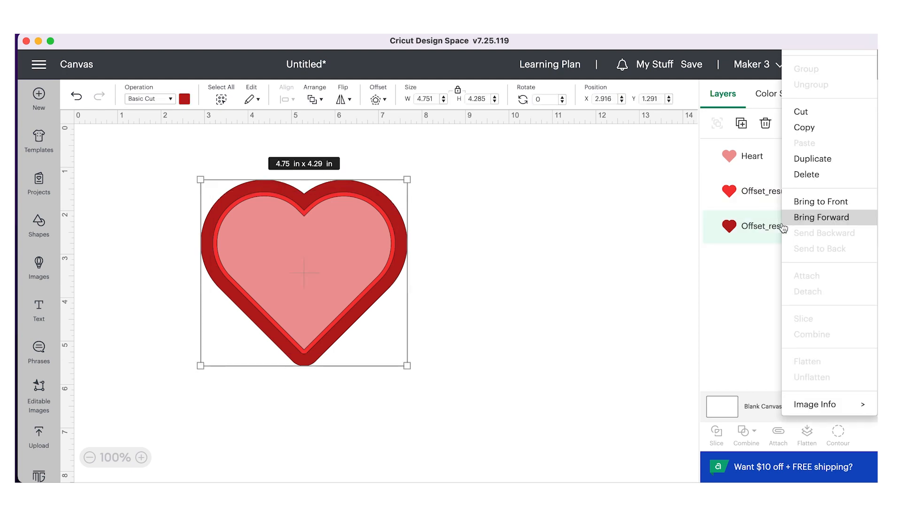
{"action": "left_click", "coordinate": [803, 159]}
{"action": "left_click_drag", "start_coordinate": [294, 244], "coordinate": [596, 240]}
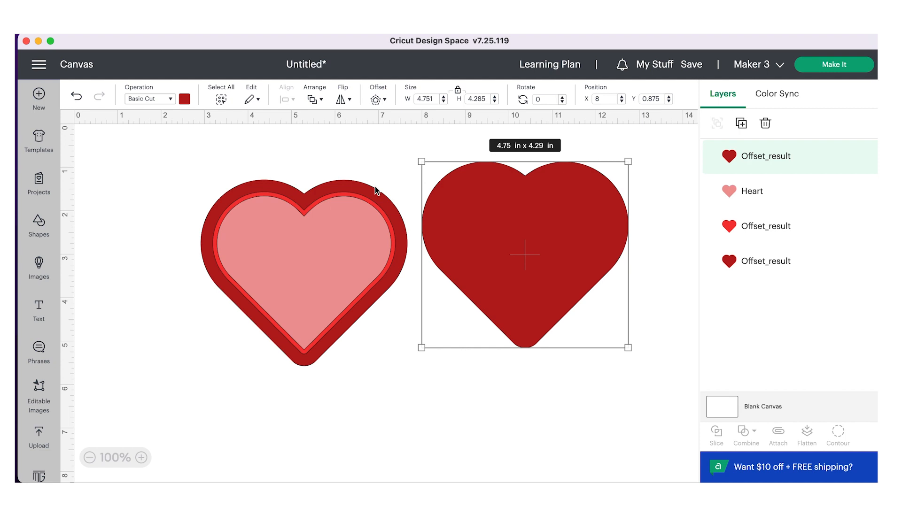
{"action": "left_click_drag", "start_coordinate": [490, 214], "coordinate": [543, 203]}
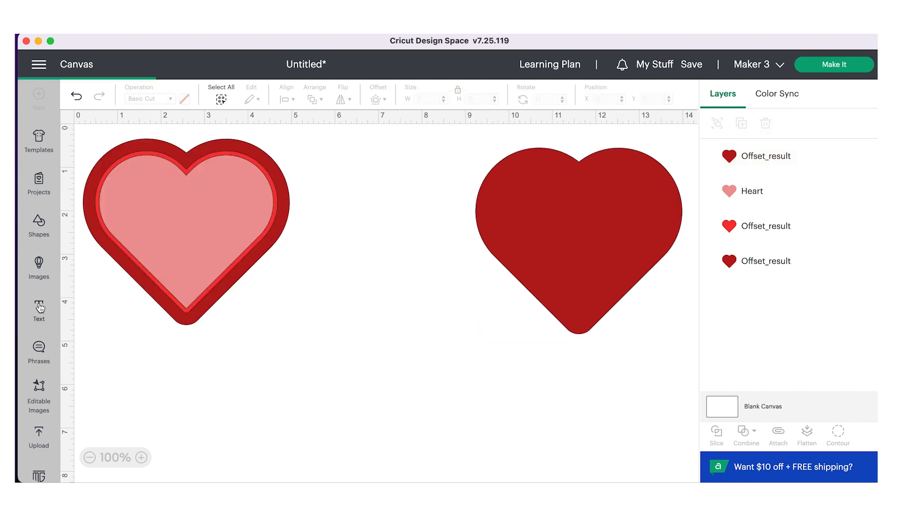
Step: Add a text object reading "BeMine" below the layered heart
{"action": "left_click", "coordinate": [40, 308]}
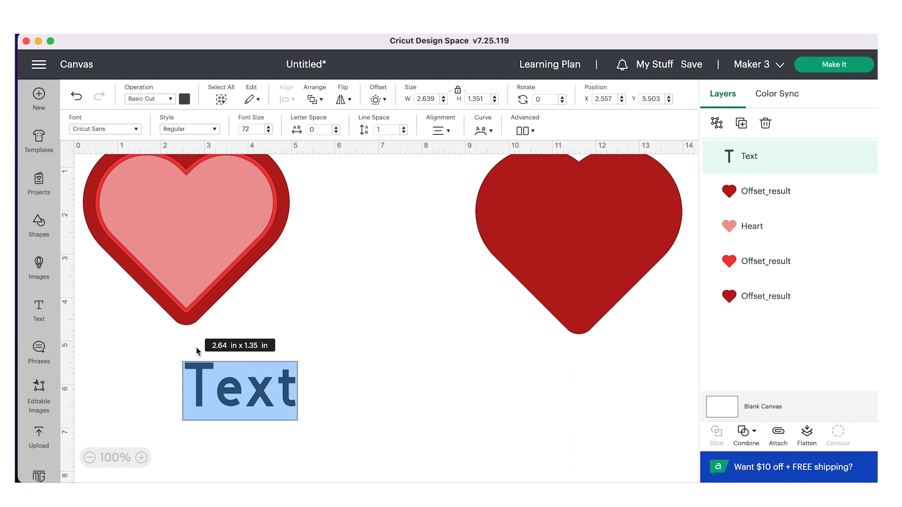
{"action": "key", "text": "BackSpace"}
{"action": "type", "text": "Be"}
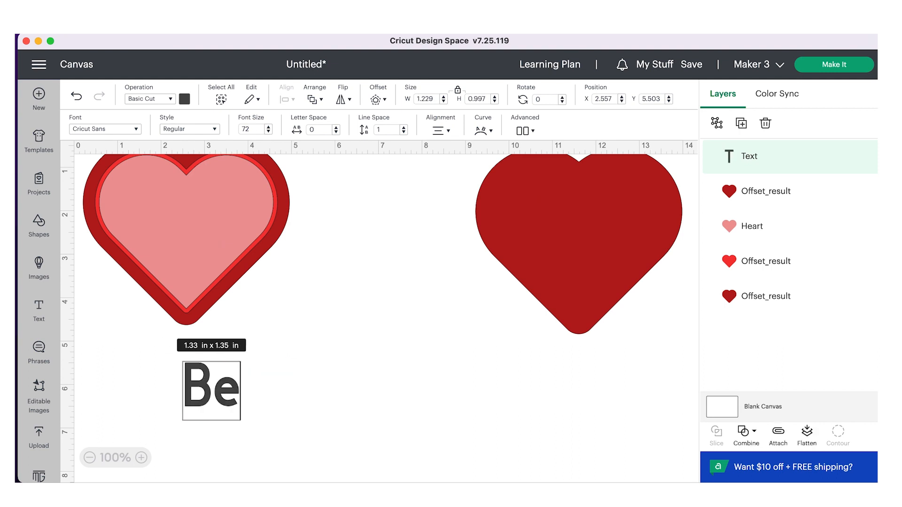
{"action": "type", "text": "Mine"}
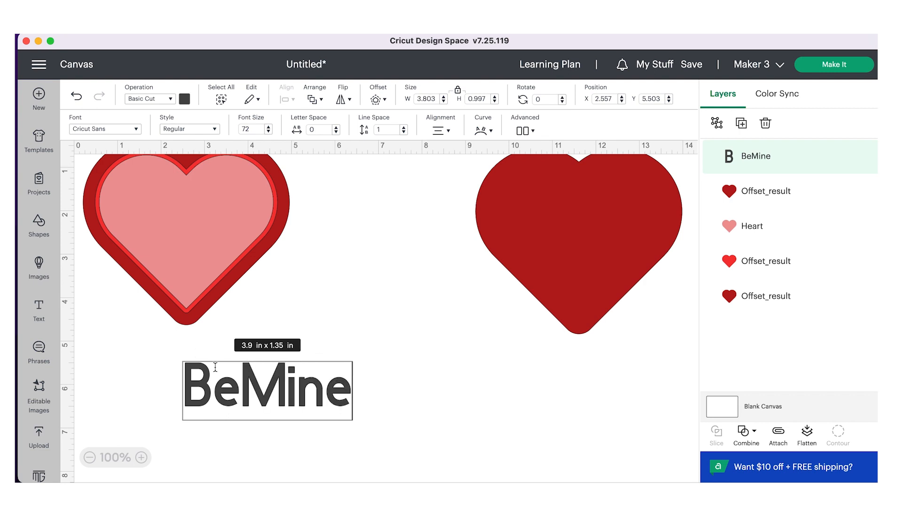
Step: Set the font of the BeMine text to the system font Adora Chalie
{"action": "left_click", "coordinate": [136, 128]}
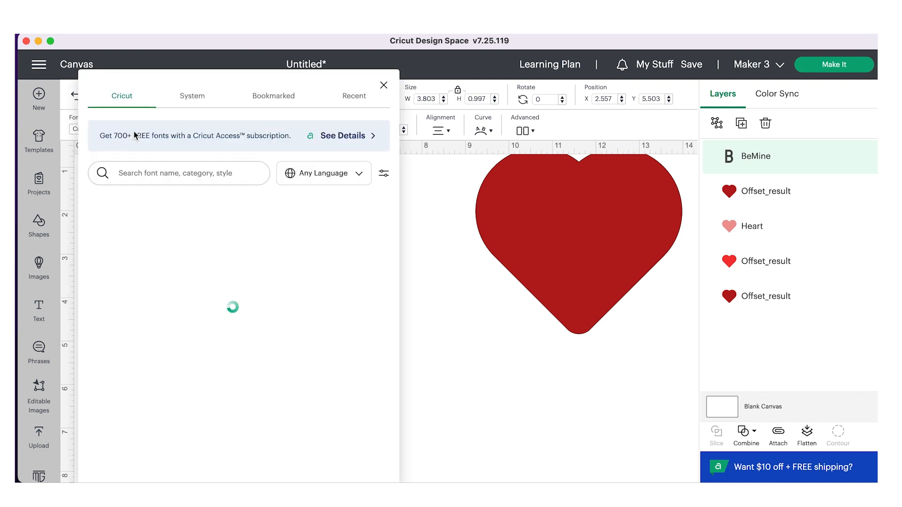
{"action": "left_click", "coordinate": [199, 101]}
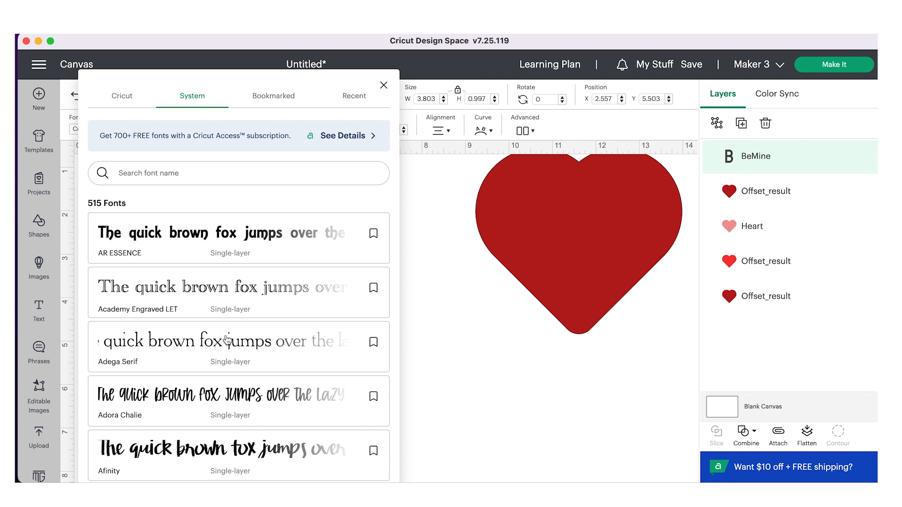
{"action": "scroll", "coordinate": [228, 339], "scroll_direction": "down", "scroll_amount": 1}
{"action": "left_click", "coordinate": [187, 363]}
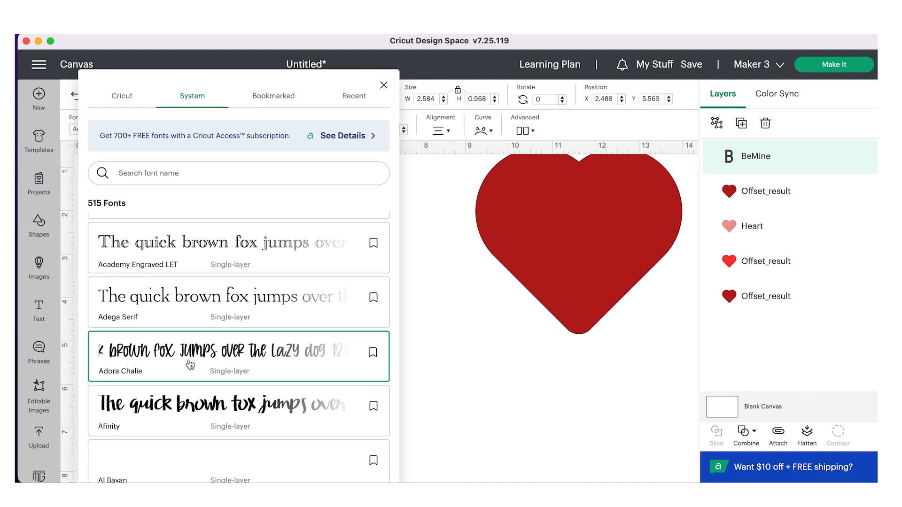
{"action": "left_click", "coordinate": [501, 379]}
Step: Weld the letters of the BeMine text into a single shape
{"action": "left_click", "coordinate": [236, 401]}
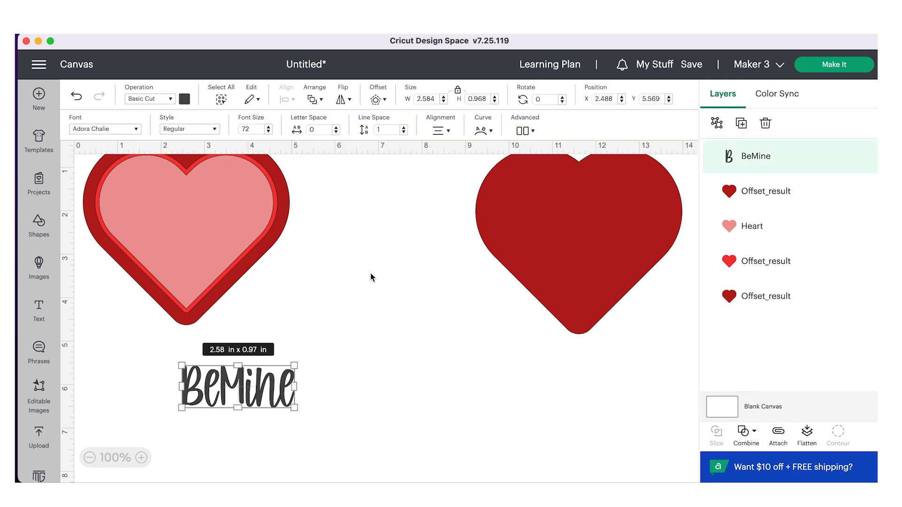
{"action": "right_click", "coordinate": [259, 390]}
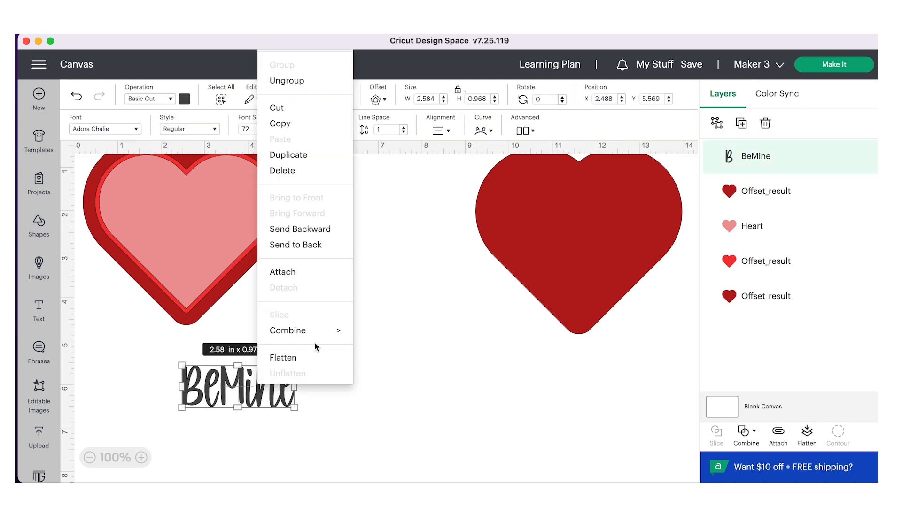
{"action": "mouse_move", "coordinate": [323, 332]}
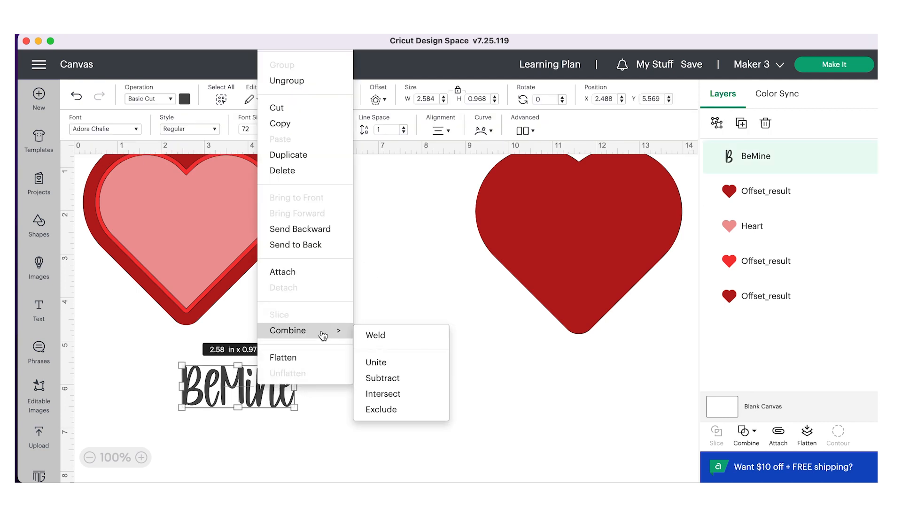
{"action": "left_click", "coordinate": [386, 337]}
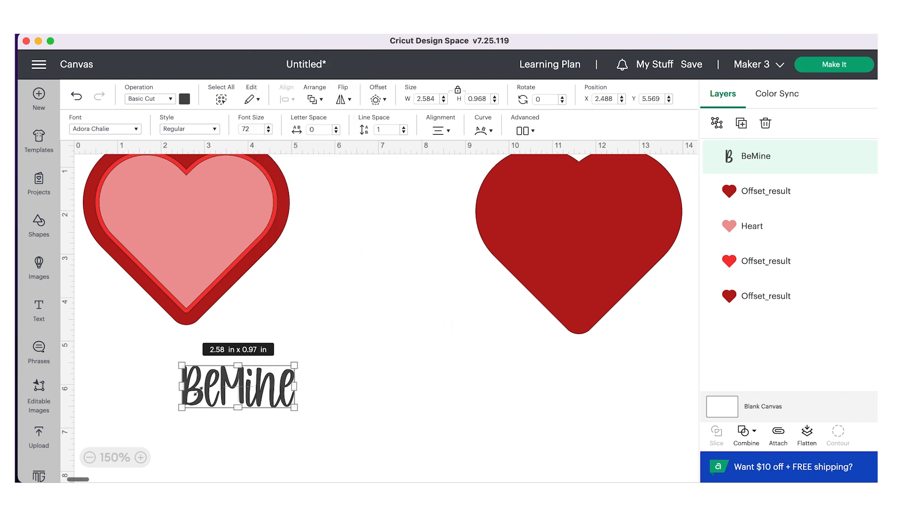
{"action": "left_click", "coordinate": [140, 458]}
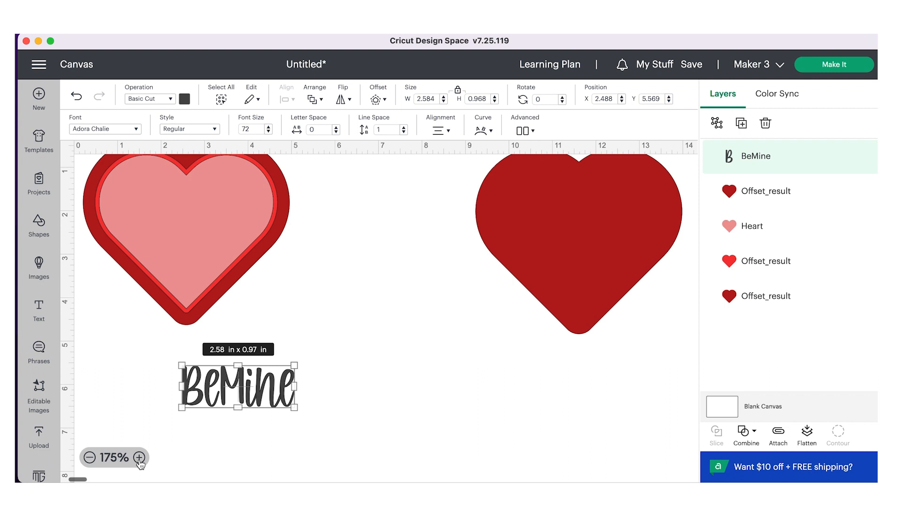
{"action": "left_click", "coordinate": [320, 347]}
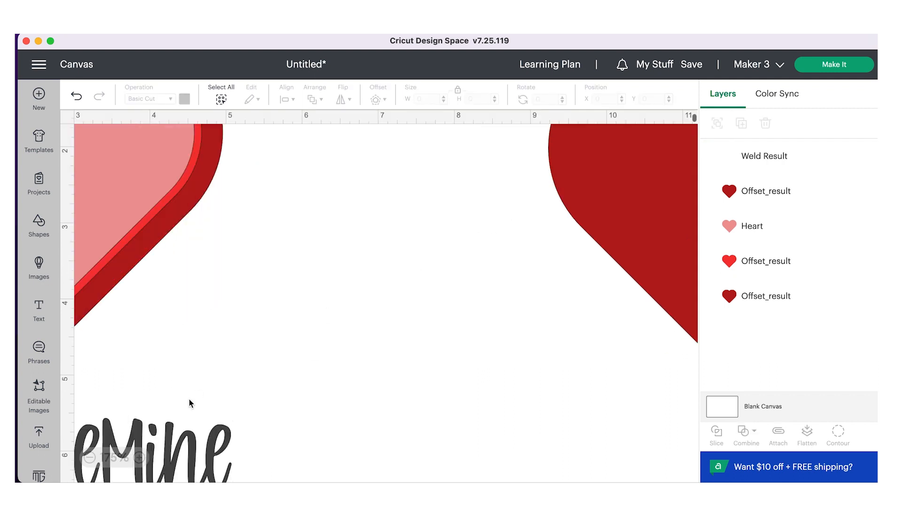
Step: Colour the welded BeMine lettering brown
{"action": "scroll", "coordinate": [190, 404], "scroll_direction": "down", "scroll_amount": 3}
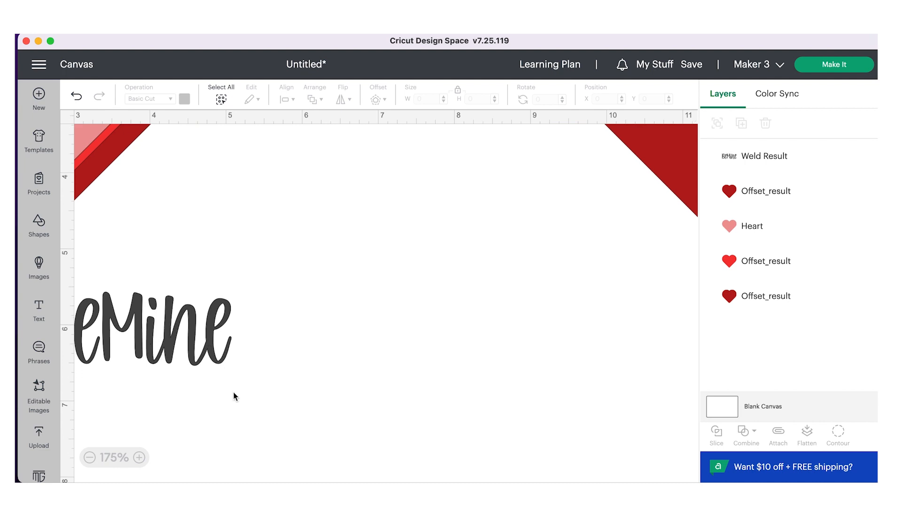
{"action": "scroll", "coordinate": [234, 397], "scroll_direction": "left", "scroll_amount": 3}
{"action": "scroll", "coordinate": [234, 396], "scroll_direction": "left", "scroll_amount": 1}
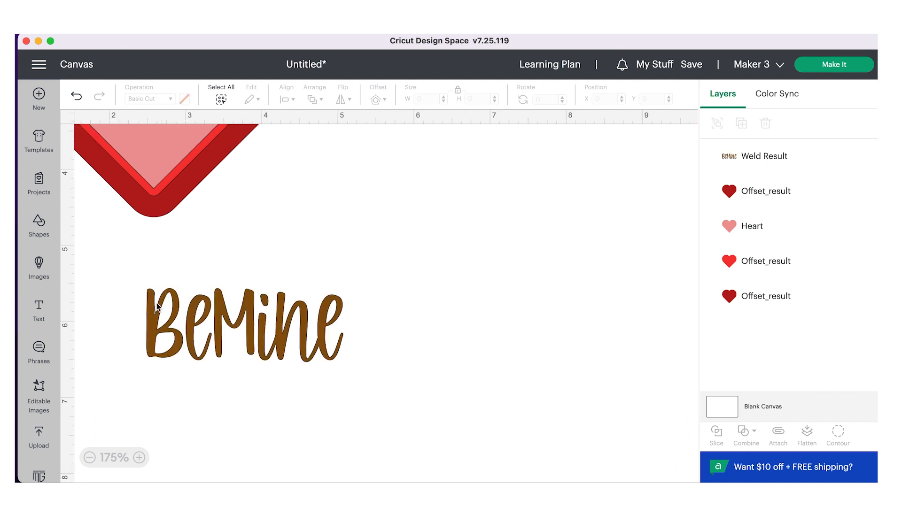
Step: Offset the brown BeMine lettering outward by 0.097 in with rounded corners
{"action": "left_click", "coordinate": [159, 307]}
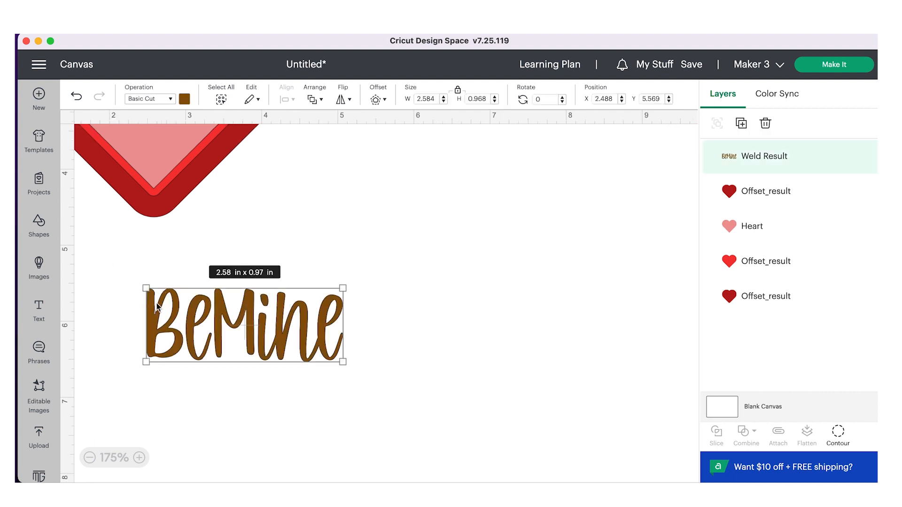
{"action": "left_click", "coordinate": [377, 102]}
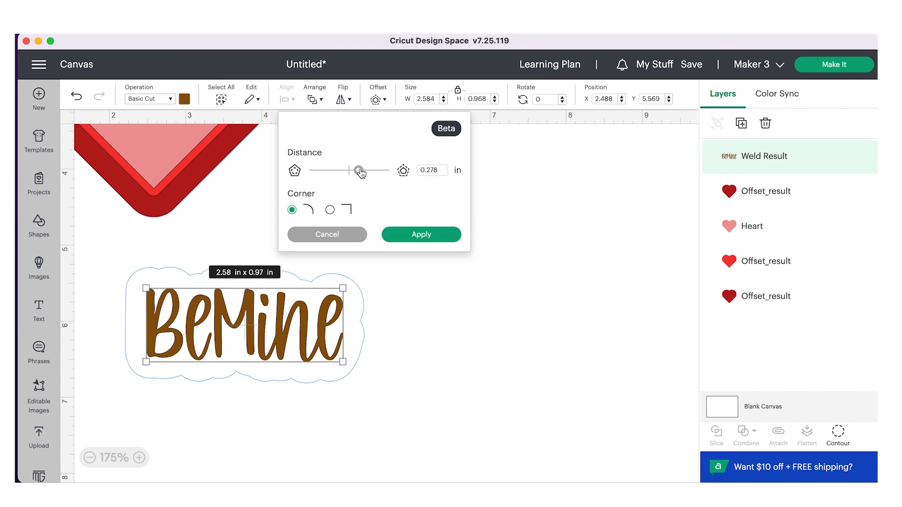
{"action": "left_click_drag", "start_coordinate": [360, 174], "coordinate": [354, 173]}
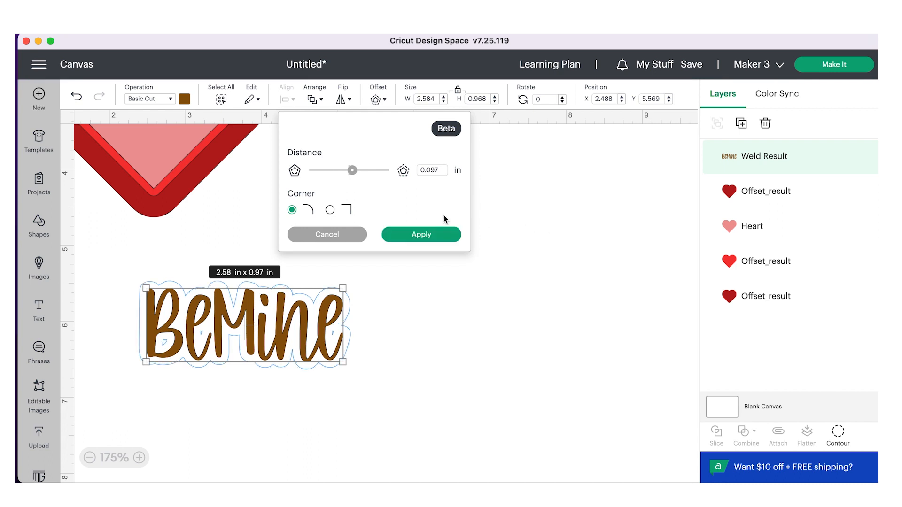
{"action": "left_click", "coordinate": [426, 242]}
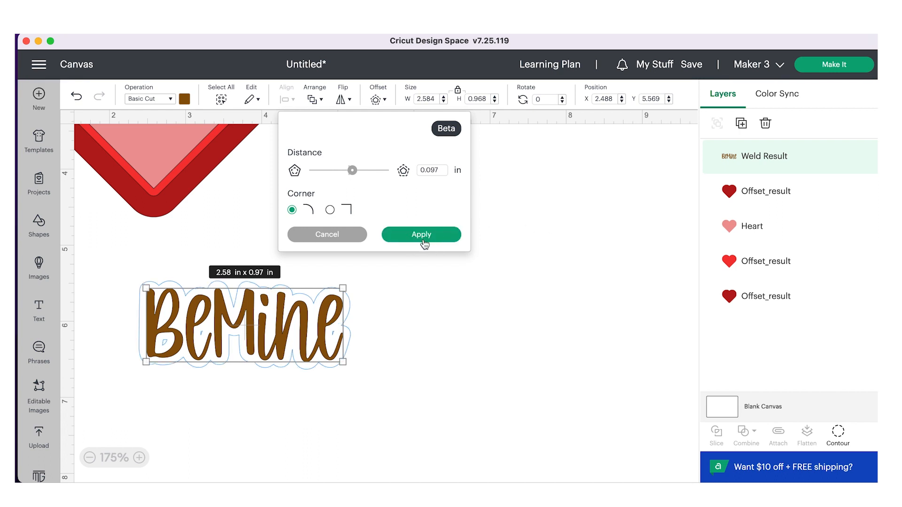
Step: Colour the new offset layer behind the BeMine lettering light pink to match the inner heart
{"action": "left_click", "coordinate": [184, 100]}
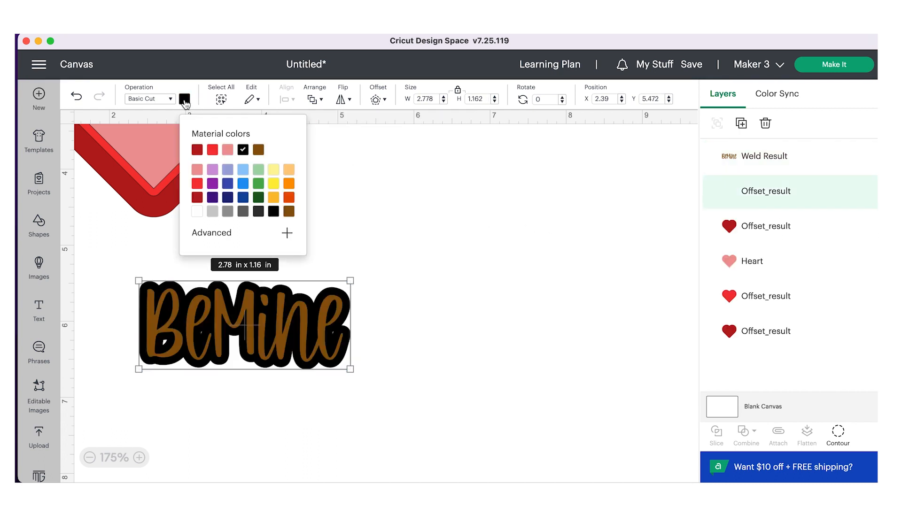
{"action": "left_click", "coordinate": [198, 198]}
{"action": "left_click", "coordinate": [198, 184]}
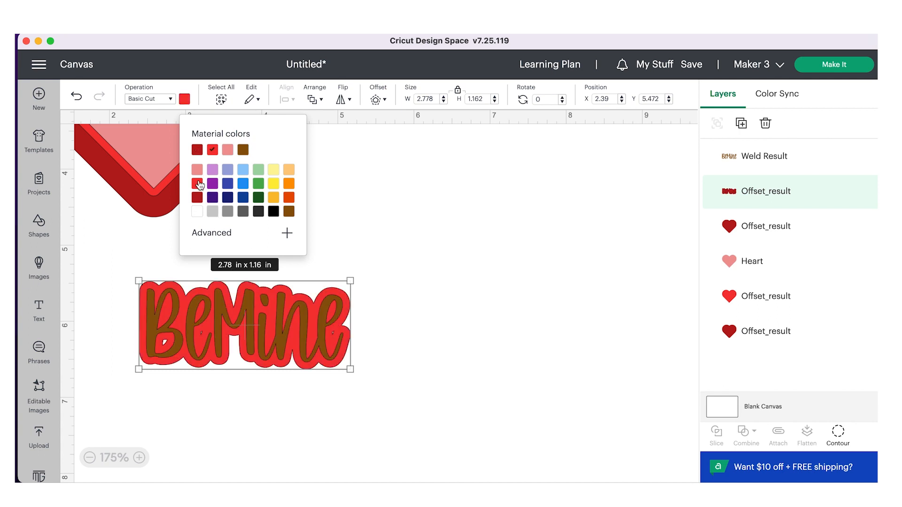
{"action": "left_click", "coordinate": [198, 169]}
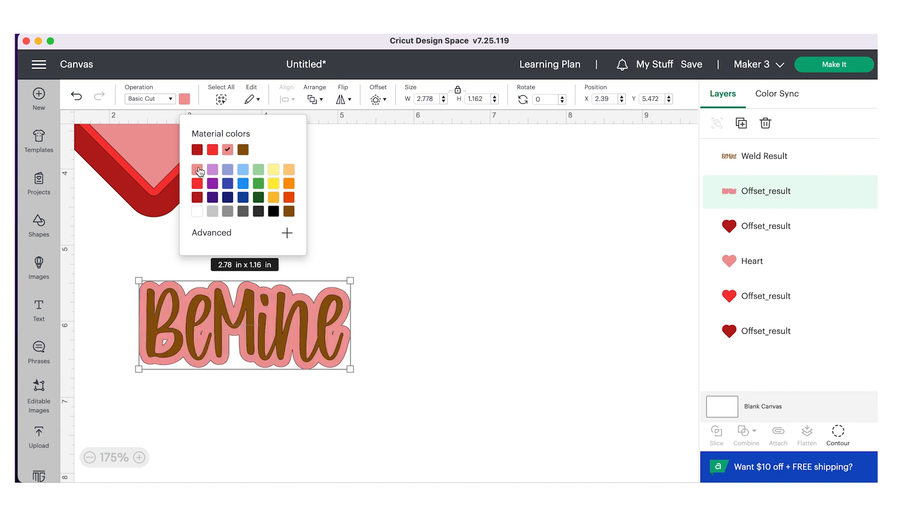
{"action": "left_click", "coordinate": [425, 267]}
Step: Add a 0.097 in rounded offset around the pink lettering outline and colour it bright red
{"action": "left_click", "coordinate": [378, 100]}
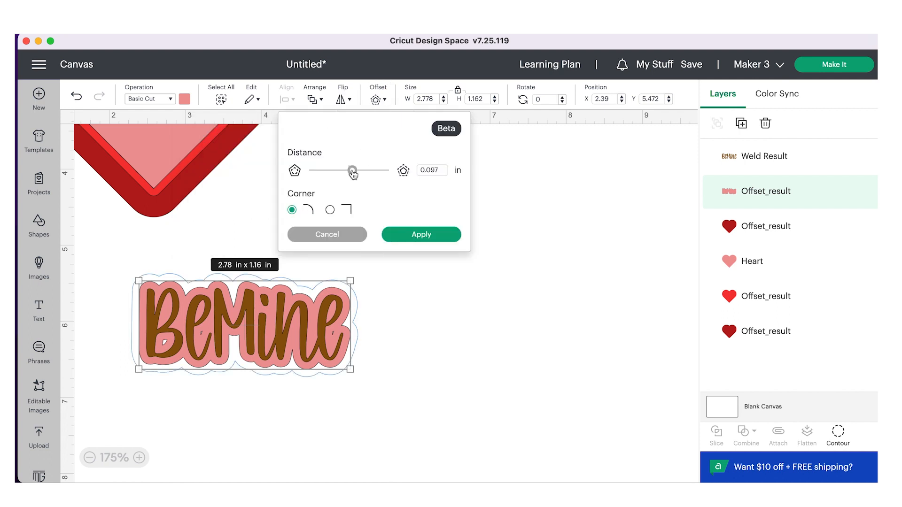
{"action": "left_click", "coordinate": [447, 234]}
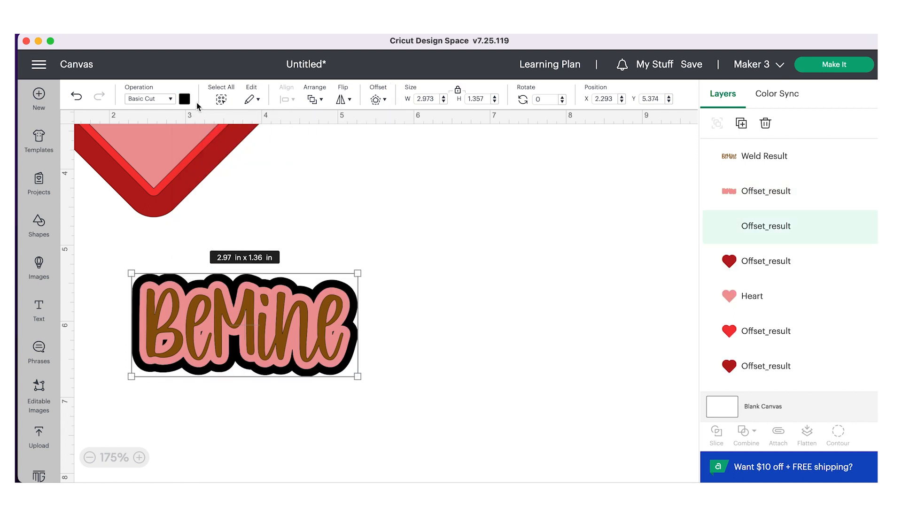
{"action": "left_click", "coordinate": [185, 99]}
{"action": "left_click", "coordinate": [197, 184]}
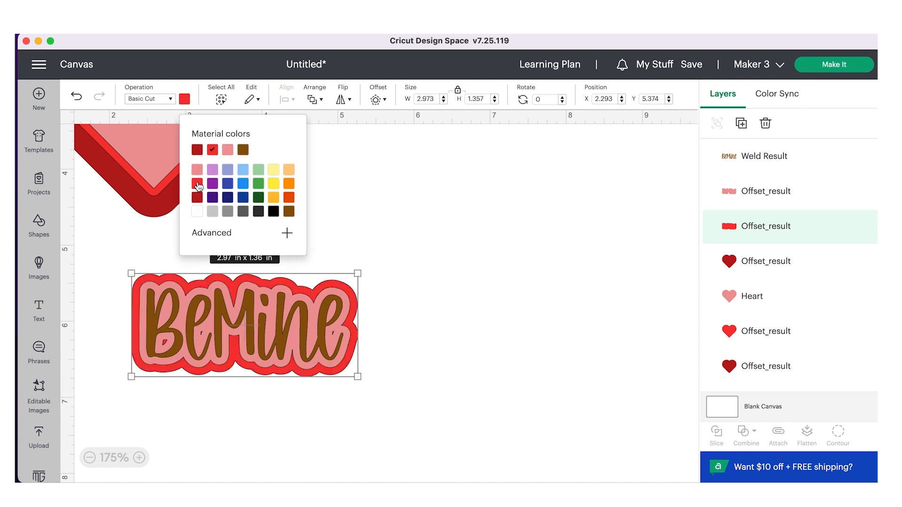
{"action": "left_click", "coordinate": [461, 284]}
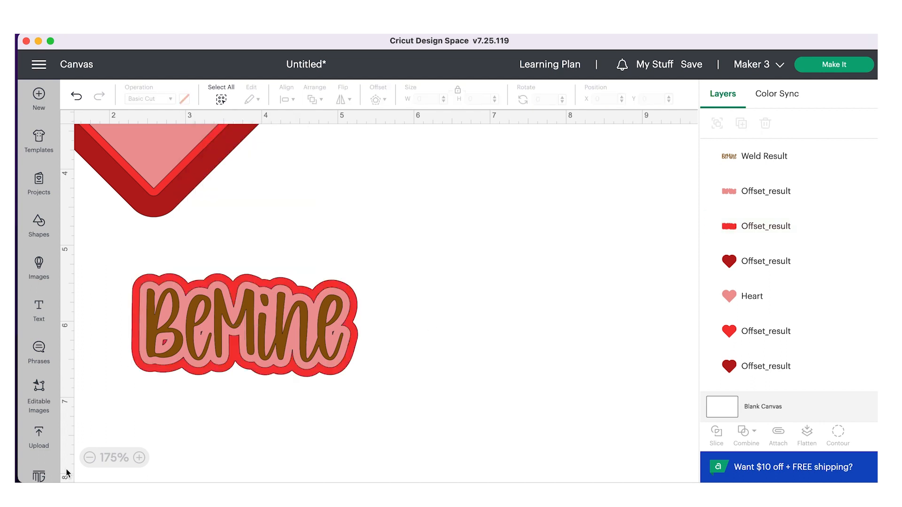
Step: Move all three BeMine lettering layers onto the layered heart and enlarge them together to about 4.21 by 1.92 in
{"action": "left_click", "coordinate": [90, 458]}
{"action": "left_click", "coordinate": [89, 458]}
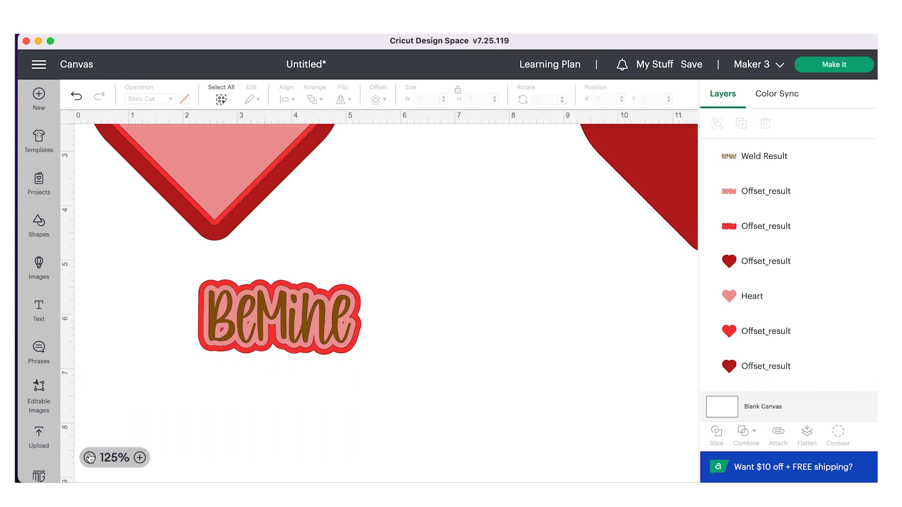
{"action": "scroll", "coordinate": [441, 253], "scroll_direction": "up", "scroll_amount": 3}
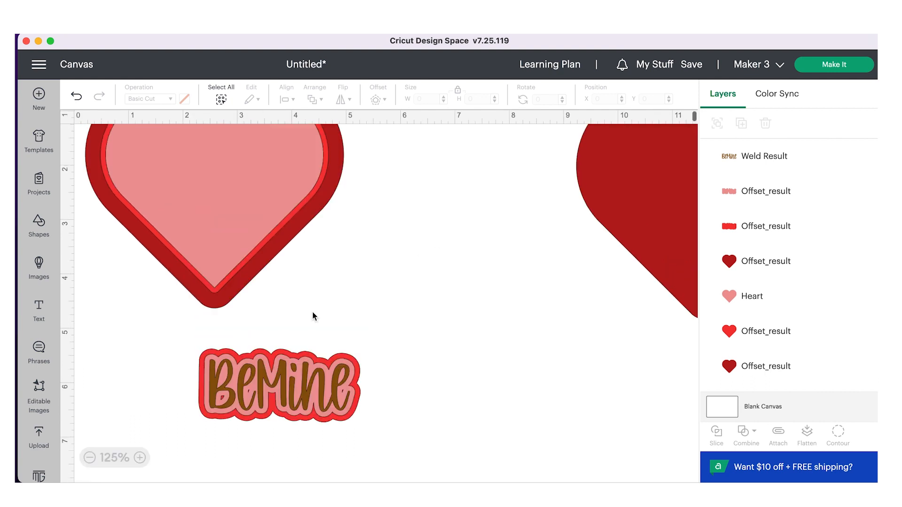
{"action": "left_click", "coordinate": [93, 457]}
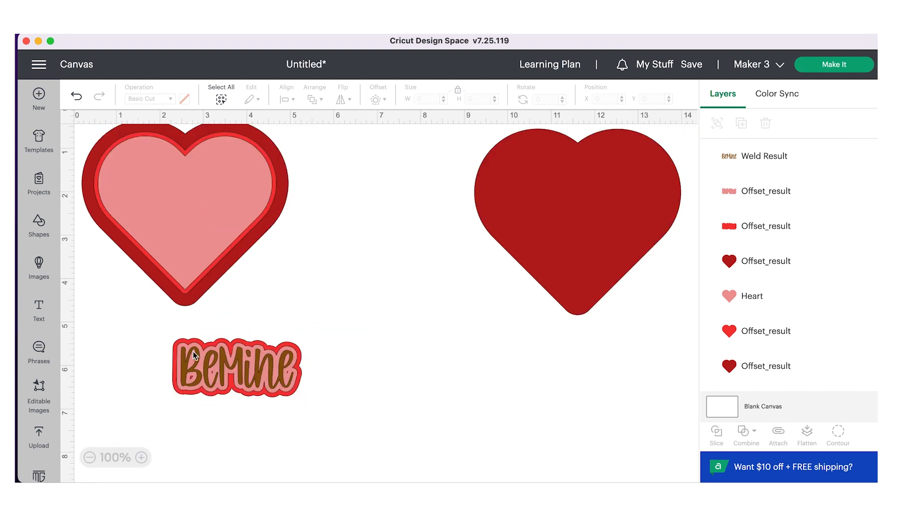
{"action": "left_click_drag", "start_coordinate": [147, 331], "coordinate": [338, 413]}
{"action": "left_click_drag", "start_coordinate": [258, 380], "coordinate": [273, 259]}
{"action": "left_click_drag", "start_coordinate": [222, 228], "coordinate": [225, 217]}
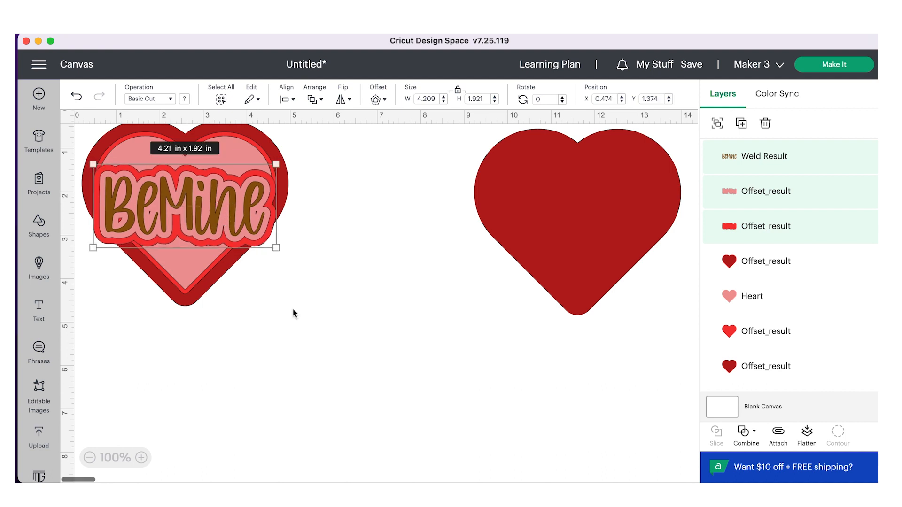
{"action": "left_click", "coordinate": [353, 251]}
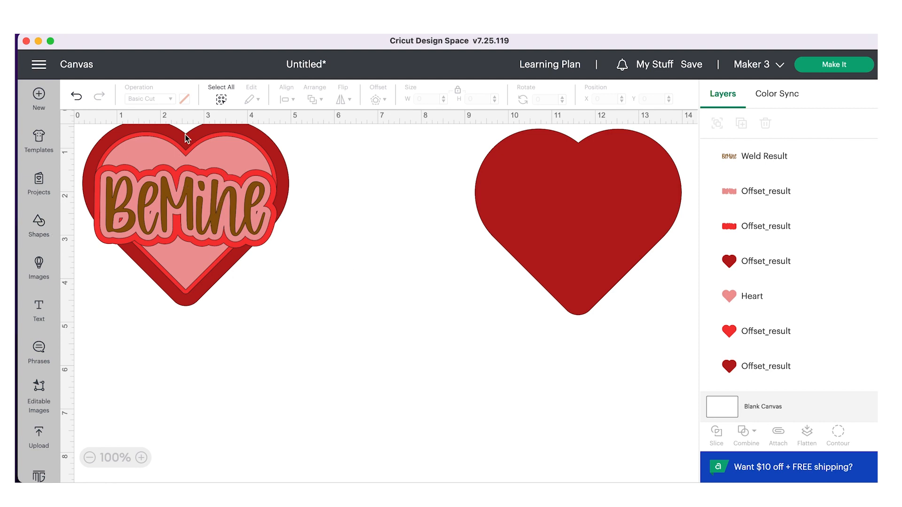
Step: Duplicate the pink heart, place the copy between the layered heart and the dark red heart, and open its Offset settings
{"action": "scroll", "coordinate": [203, 209], "scroll_direction": "up", "scroll_amount": 1}
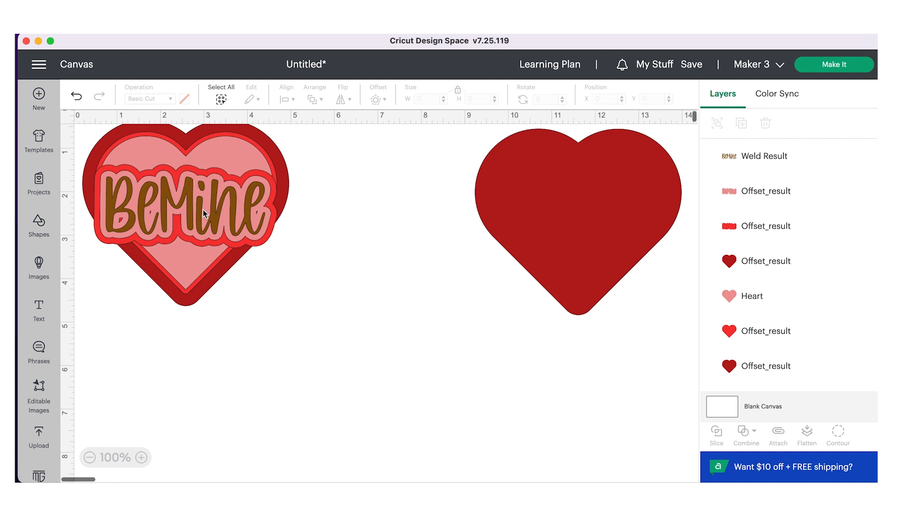
{"action": "left_click", "coordinate": [262, 137]}
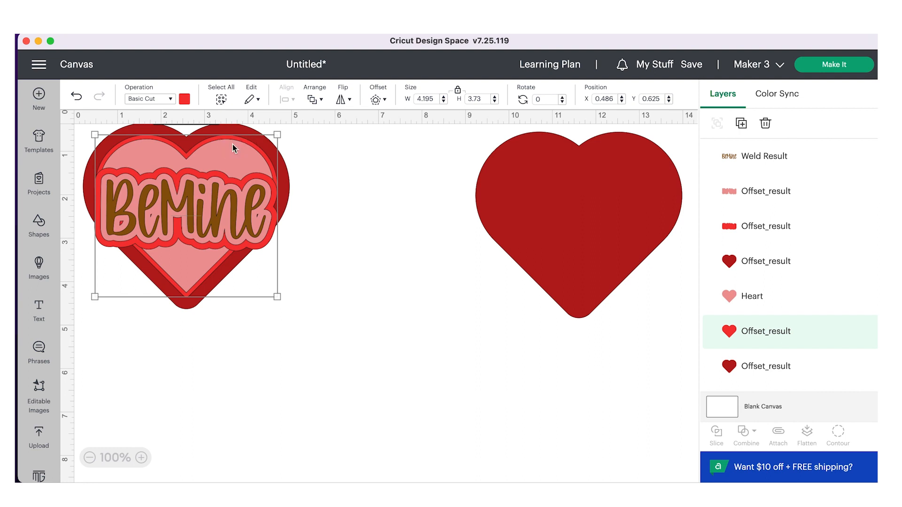
{"action": "left_click", "coordinate": [750, 305]}
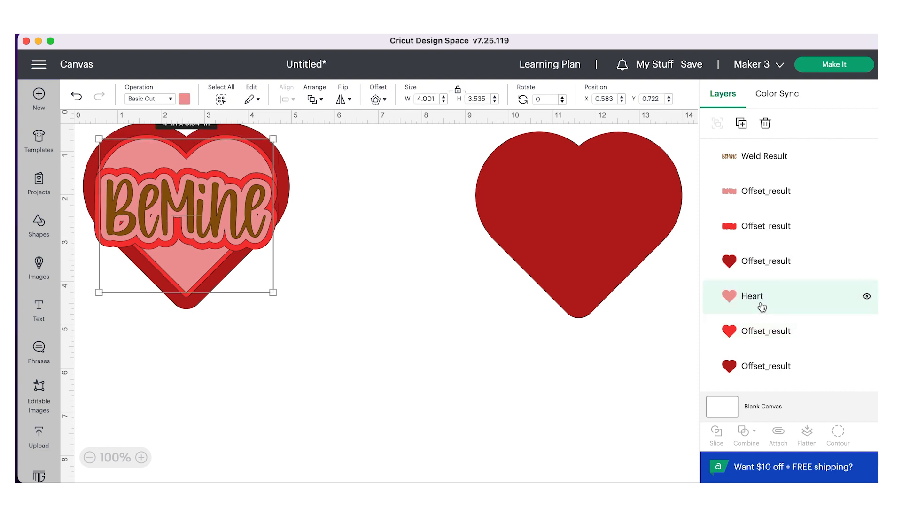
{"action": "right_click", "coordinate": [743, 301]}
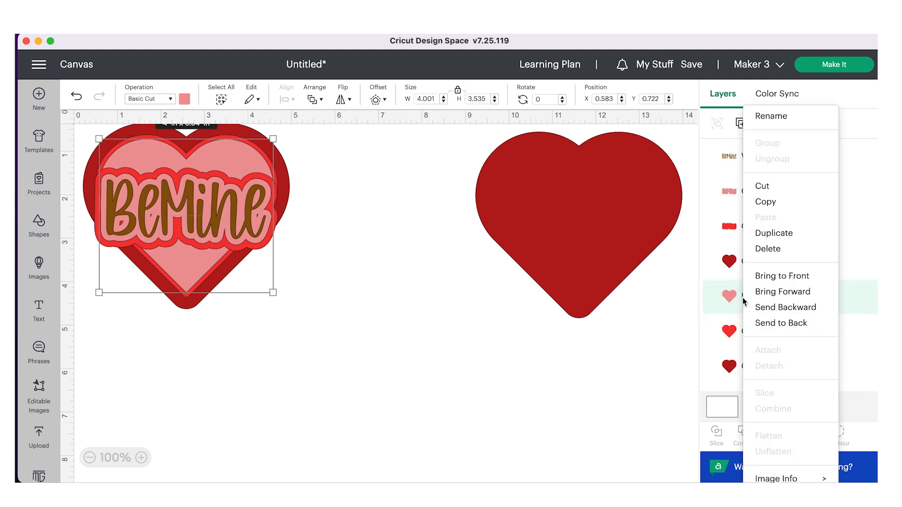
{"action": "left_click", "coordinate": [795, 241]}
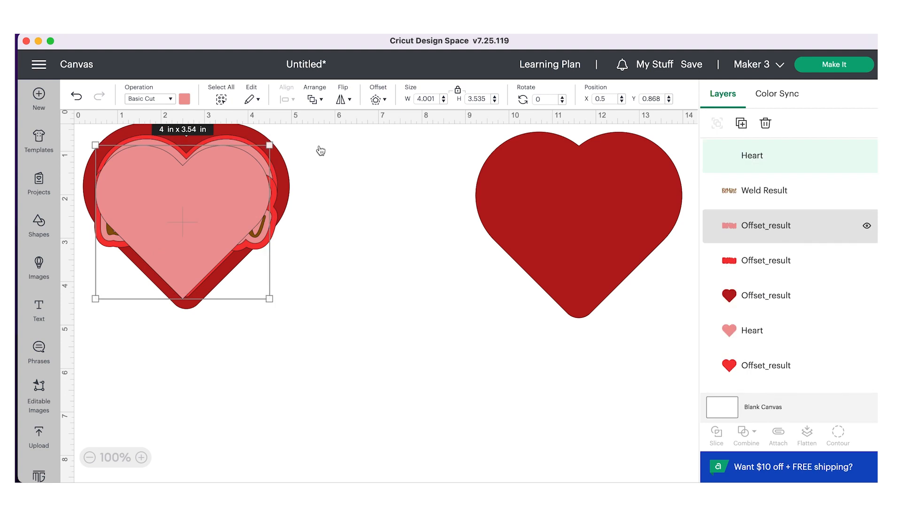
{"action": "left_click_drag", "start_coordinate": [235, 219], "coordinate": [413, 304]}
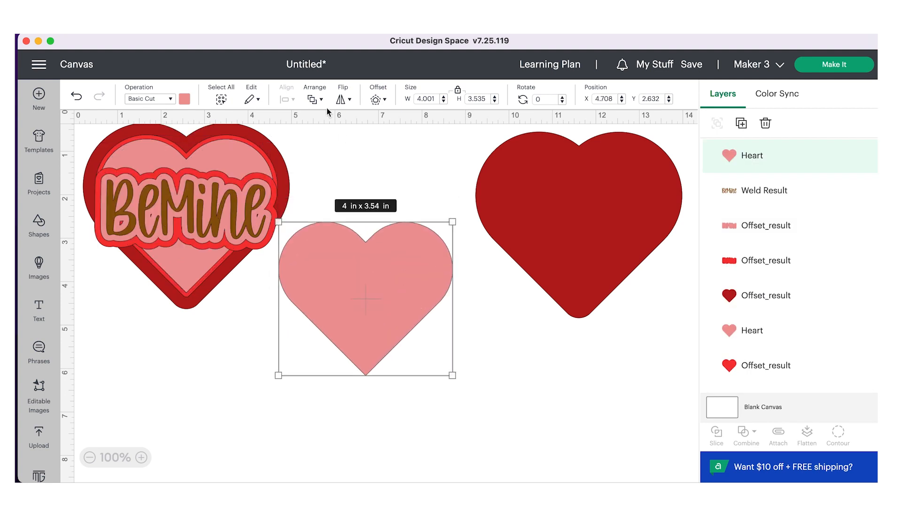
{"action": "left_click", "coordinate": [376, 100]}
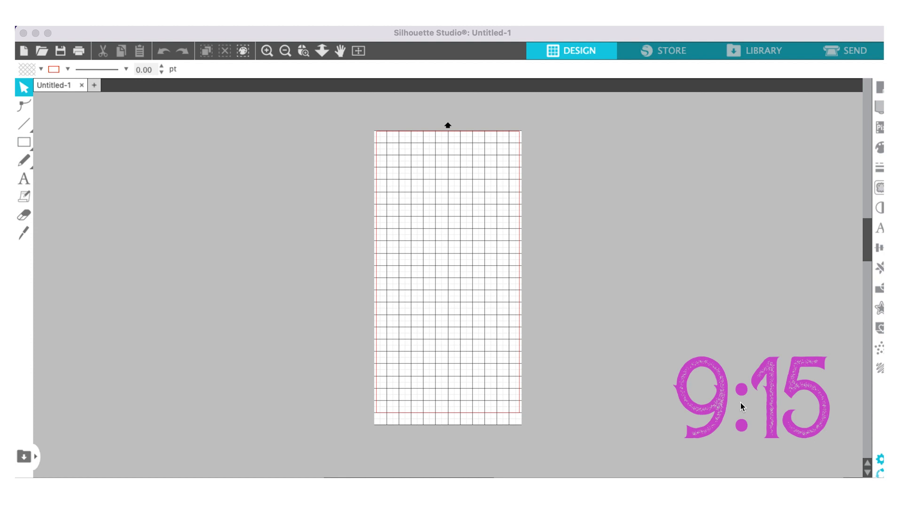
Step: Switch to Silhouette Studio and draw a rectangle about 50.5 in wide and 12.4 in high across the page's upper part
{"action": "left_click", "coordinate": [26, 146]}
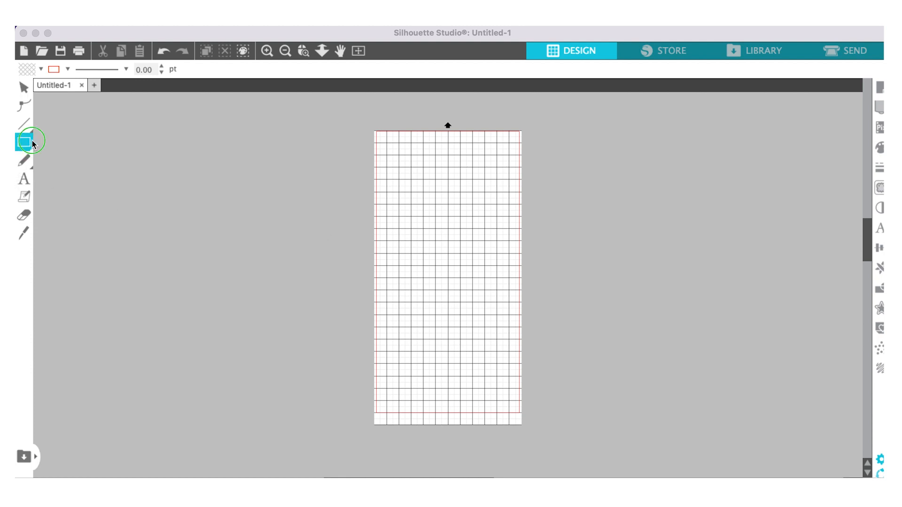
{"action": "left_click", "coordinate": [27, 146]}
{"action": "left_click", "coordinate": [26, 146]}
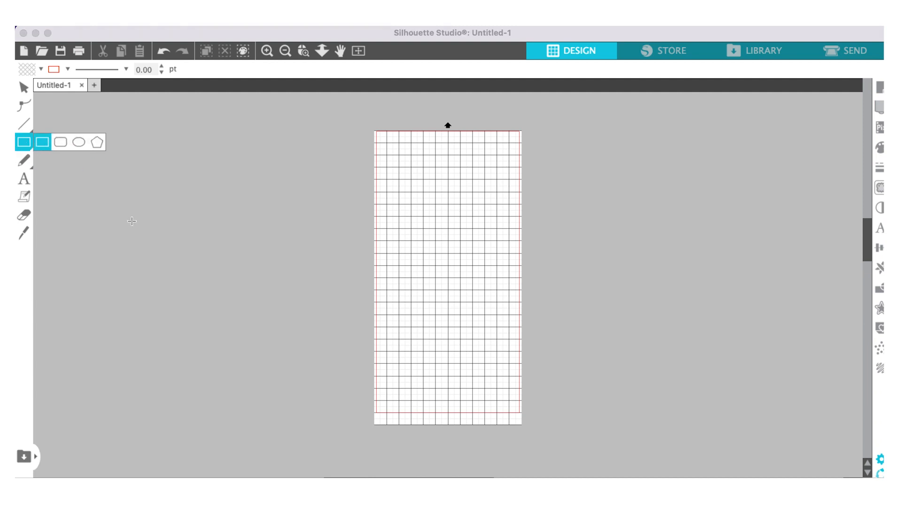
{"action": "left_click_drag", "start_coordinate": [132, 221], "coordinate": [671, 28]}
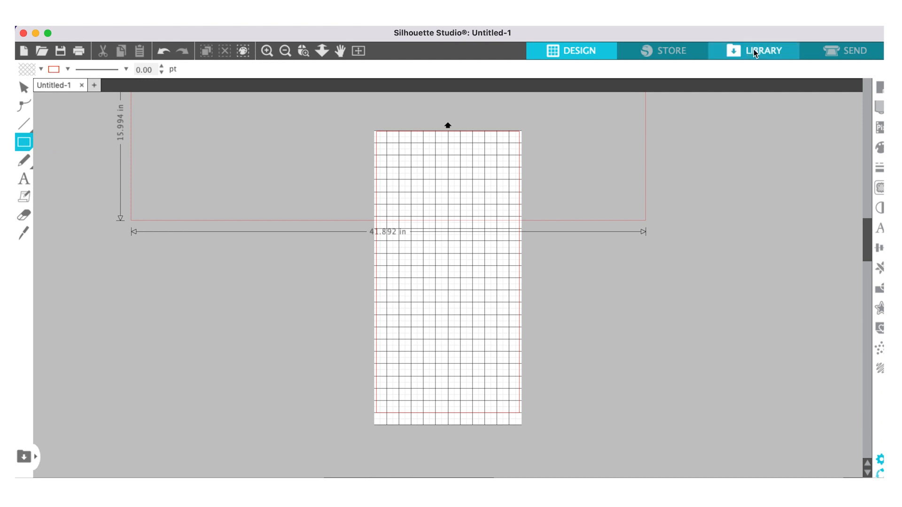
{"action": "left_click_drag", "start_coordinate": [748, 72], "coordinate": [762, 45]}
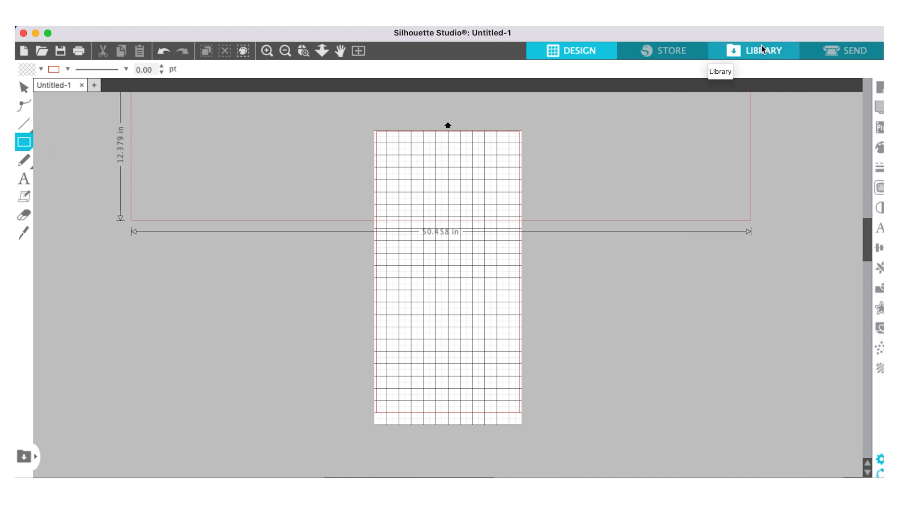
Step: Browse all files in the library and insert the "i love you" design onto the page
{"action": "left_click", "coordinate": [762, 45]}
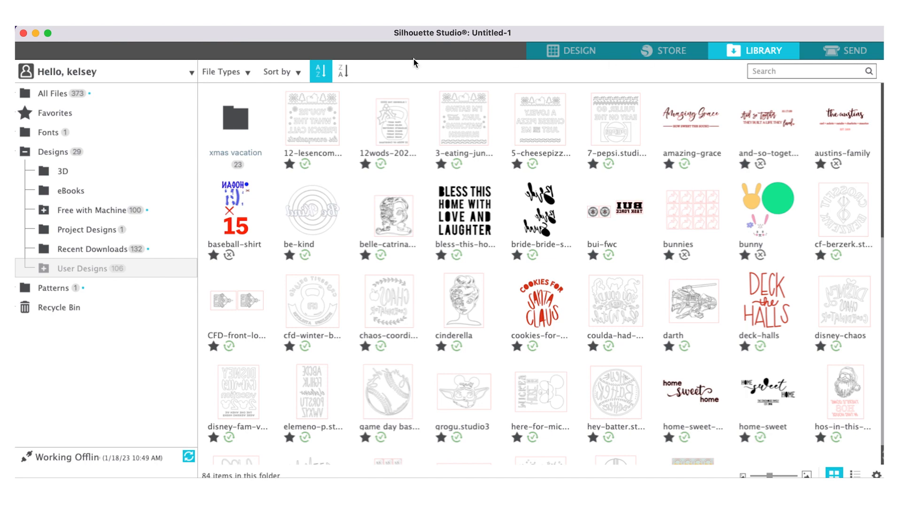
{"action": "left_click", "coordinate": [48, 153]}
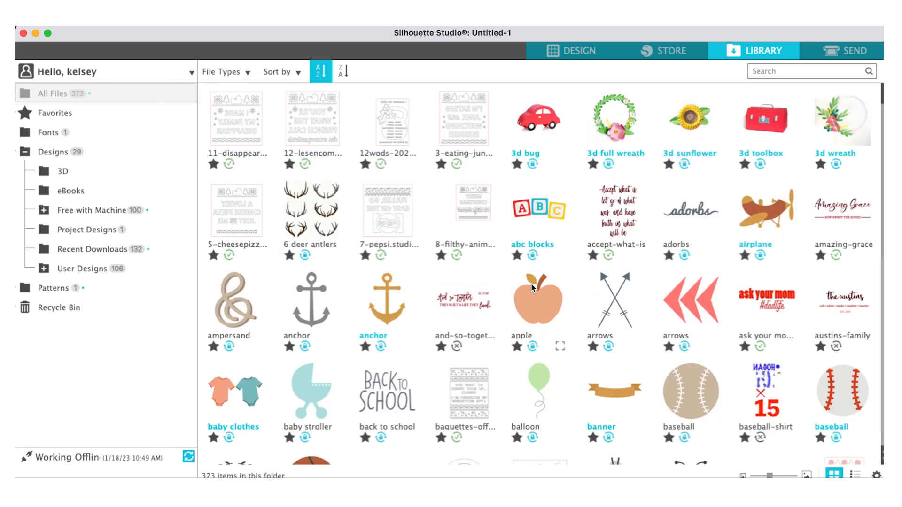
{"action": "scroll", "coordinate": [533, 288], "scroll_direction": "down", "scroll_amount": 10}
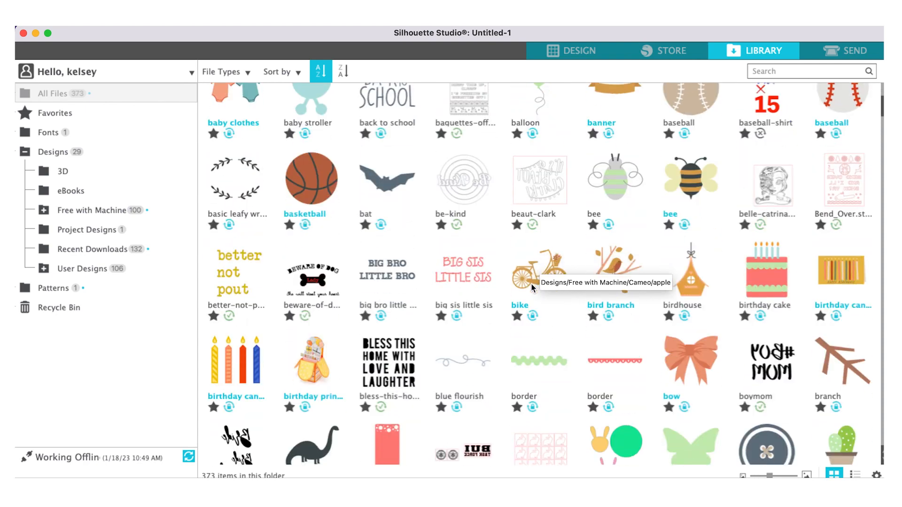
{"action": "scroll", "coordinate": [533, 287], "scroll_direction": "down", "scroll_amount": 1}
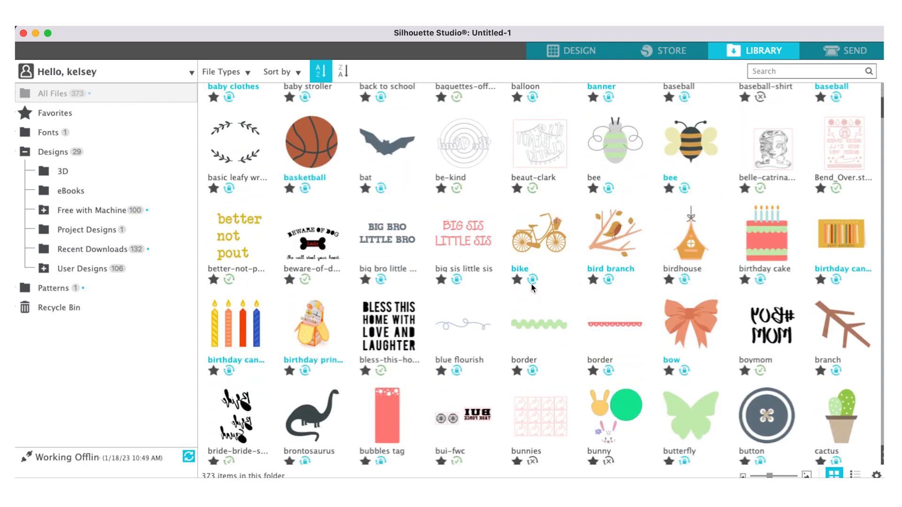
{"action": "scroll", "coordinate": [533, 287], "scroll_direction": "down", "scroll_amount": 5}
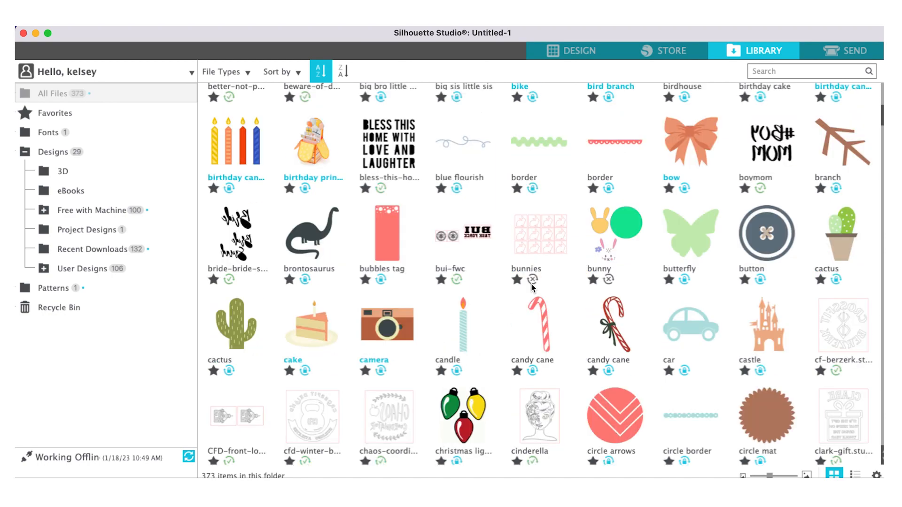
{"action": "scroll", "coordinate": [533, 287], "scroll_direction": "down", "scroll_amount": 8}
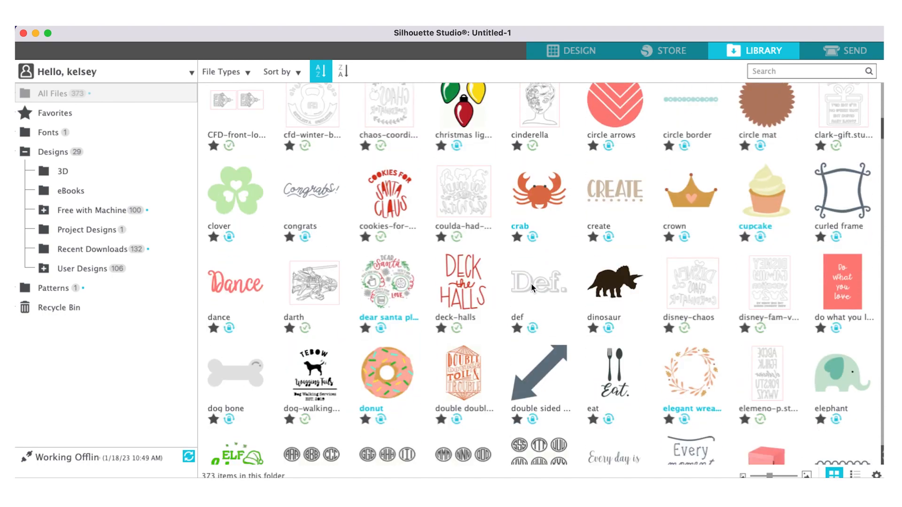
{"action": "scroll", "coordinate": [533, 288], "scroll_direction": "down", "scroll_amount": 6}
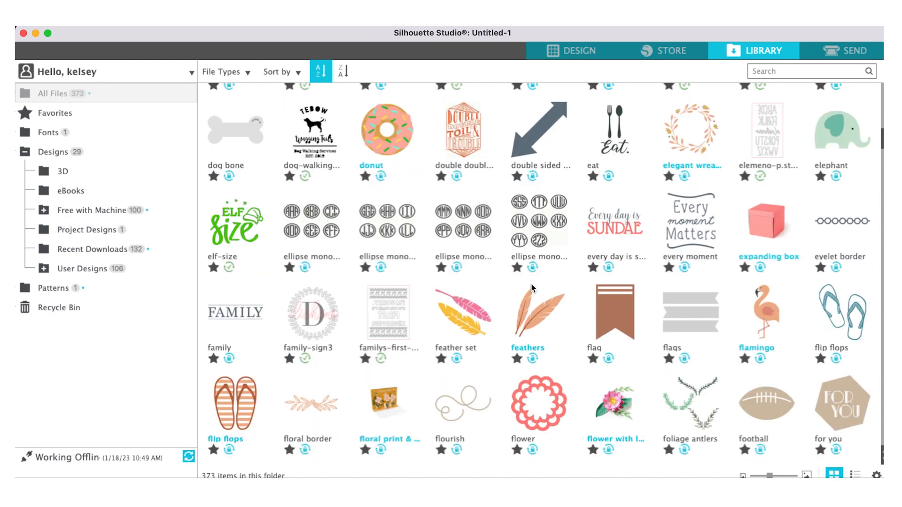
{"action": "scroll", "coordinate": [533, 288], "scroll_direction": "down", "scroll_amount": 1}
{"action": "scroll", "coordinate": [533, 288], "scroll_direction": "down", "scroll_amount": 4}
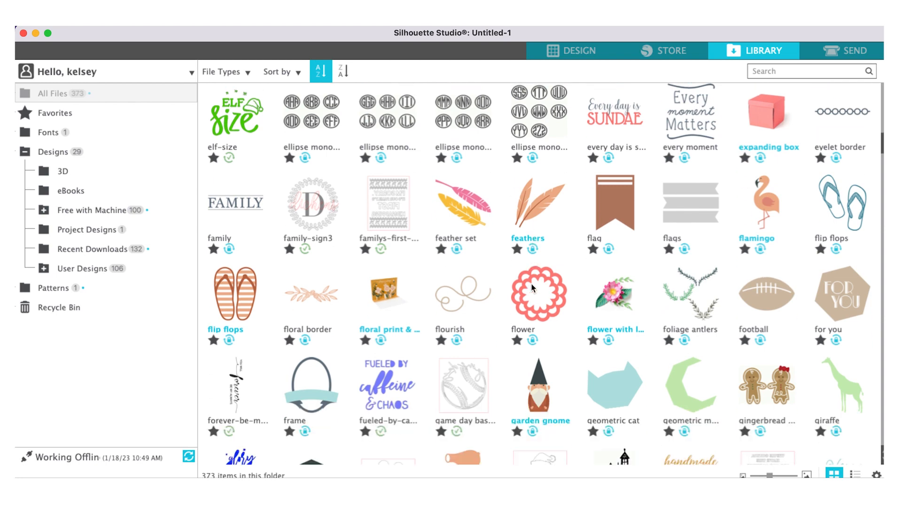
{"action": "scroll", "coordinate": [532, 287], "scroll_direction": "down", "scroll_amount": 5}
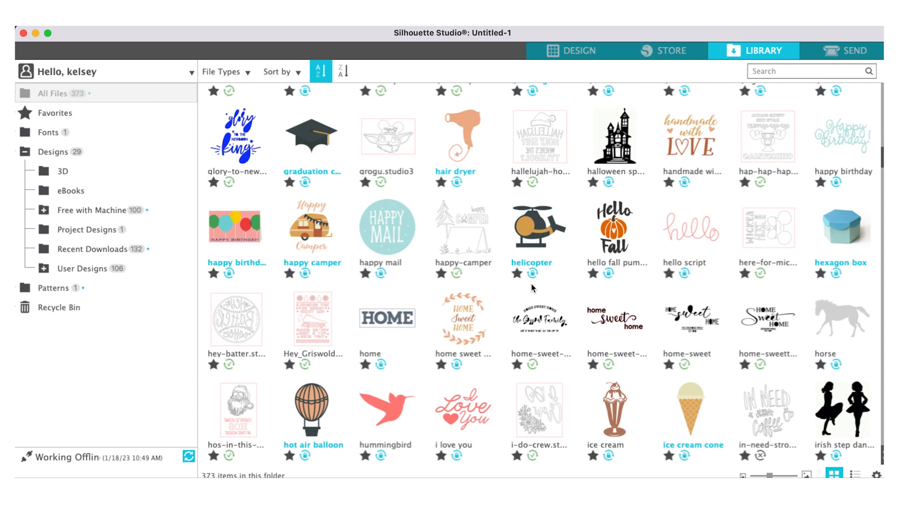
{"action": "scroll", "coordinate": [533, 287], "scroll_direction": "down", "scroll_amount": 2}
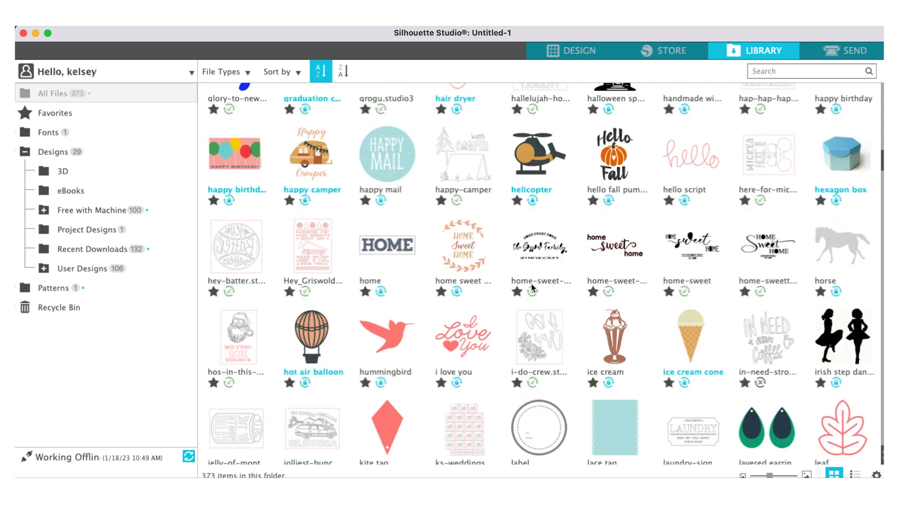
{"action": "double_click", "coordinate": [461, 347]}
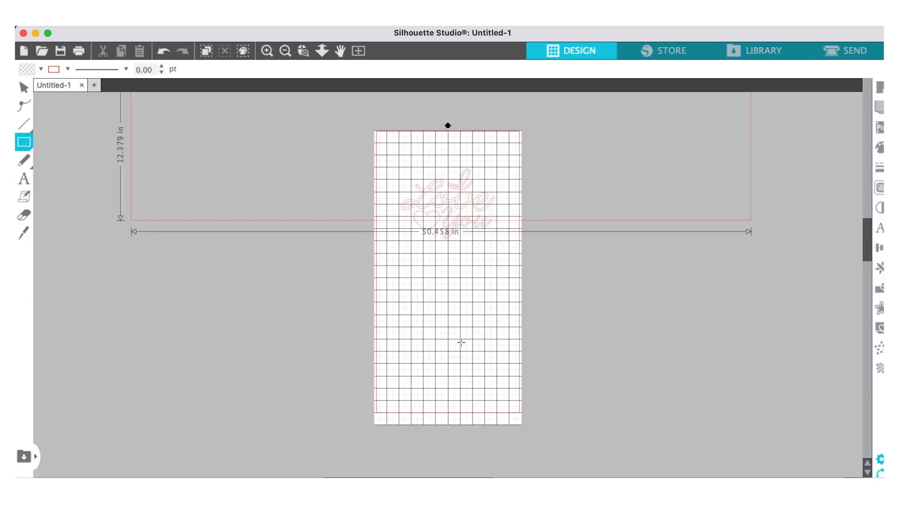
Step: Clear the large rectangle from the page, then release and ungroup the I Love You design into separate parts
{"action": "left_click_drag", "start_coordinate": [461, 343], "coordinate": [354, 244]}
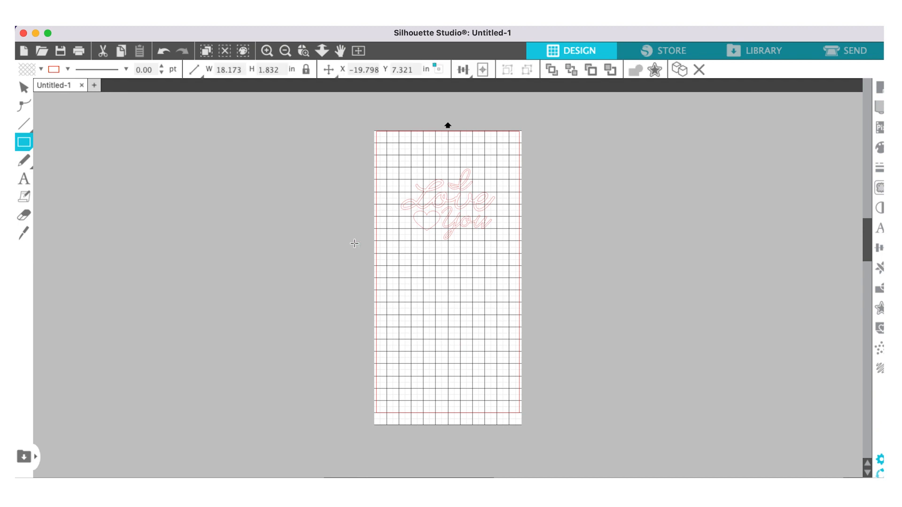
{"action": "left_click", "coordinate": [25, 87]}
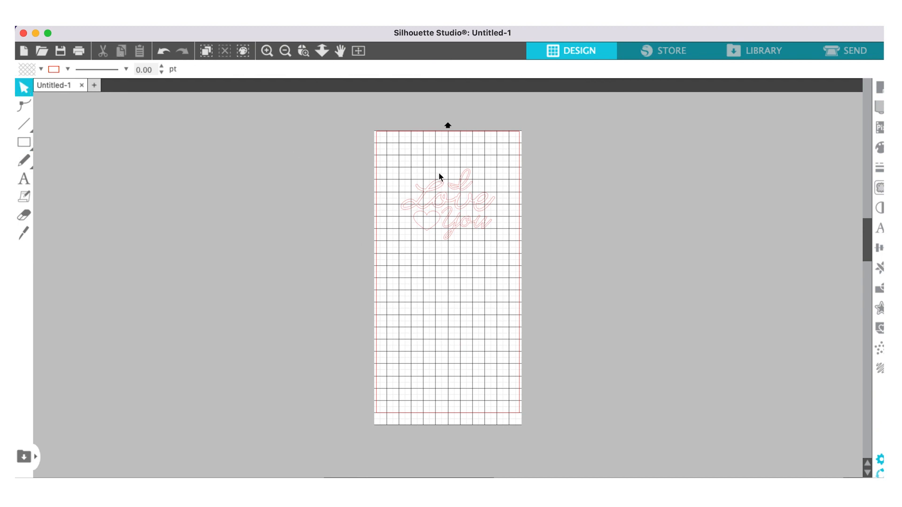
{"action": "left_click_drag", "start_coordinate": [387, 142], "coordinate": [500, 205]}
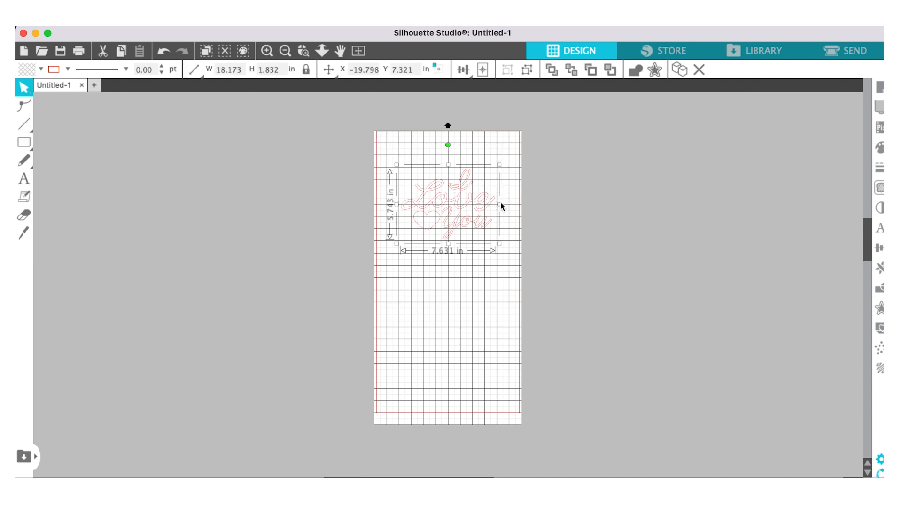
{"action": "right_click", "coordinate": [464, 196]}
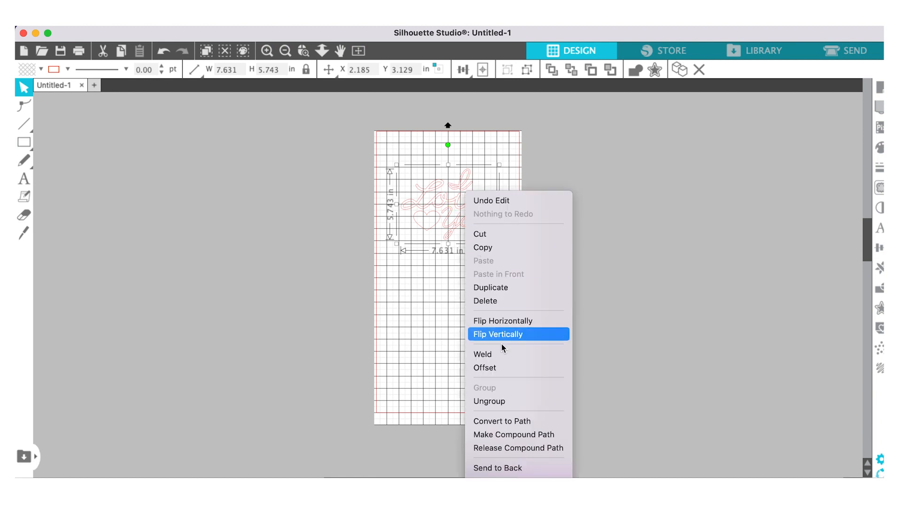
{"action": "left_click", "coordinate": [514, 450]}
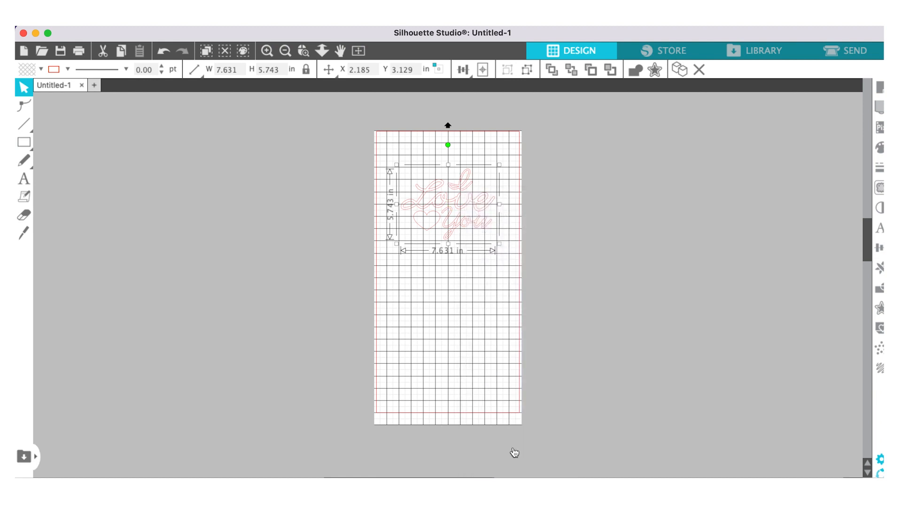
{"action": "left_click", "coordinate": [527, 68]}
Step: Delete the "I Love" and "you" lettering, keeping only the heart, and enlarge the heart to about 4.12 by 3.43 in
{"action": "left_click", "coordinate": [376, 148]}
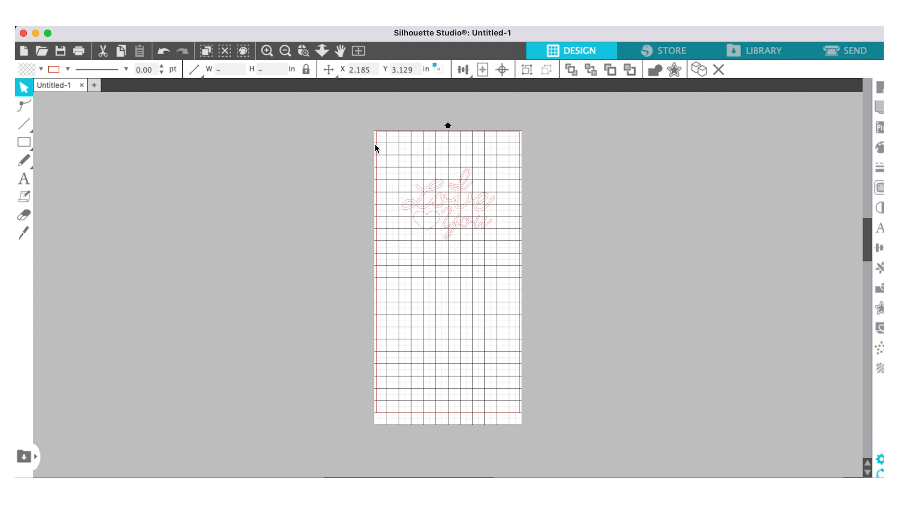
{"action": "left_click", "coordinate": [501, 192]}
{"action": "key", "text": "Delete"}
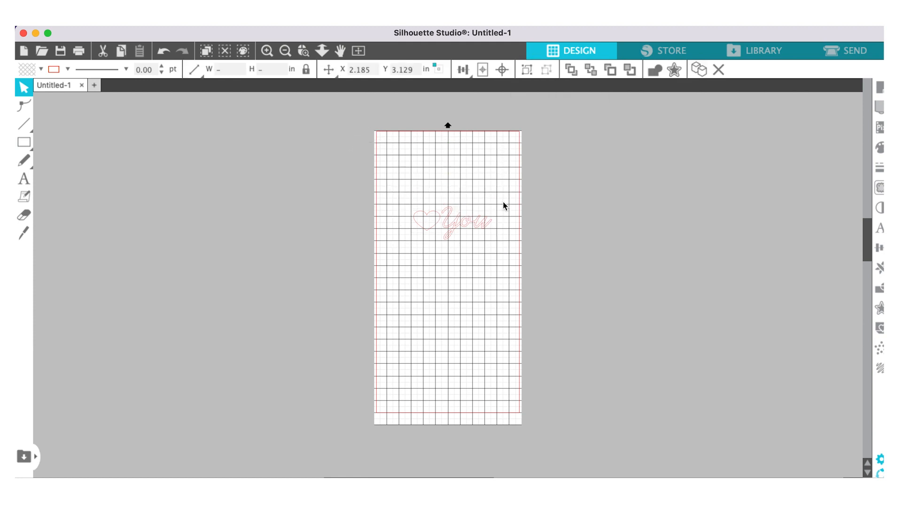
{"action": "left_click", "coordinate": [459, 216]}
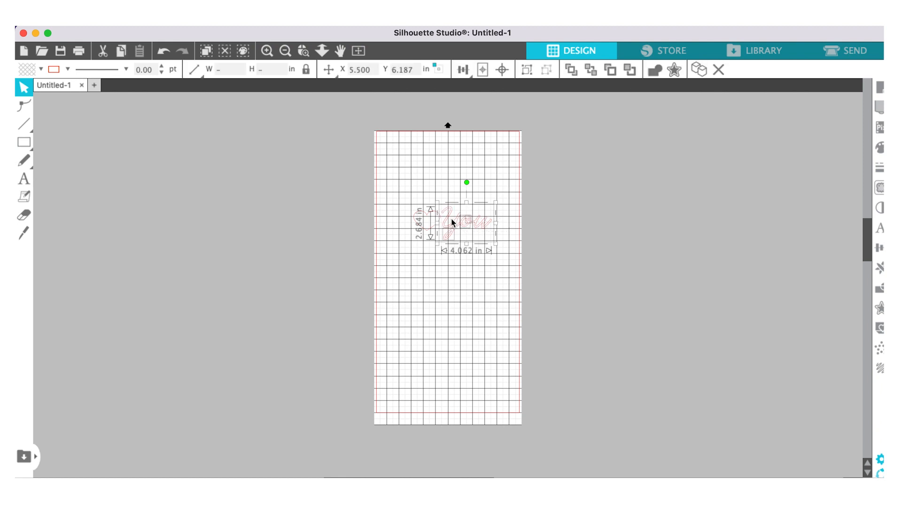
{"action": "key", "text": "Delete"}
{"action": "left_click", "coordinate": [437, 226]}
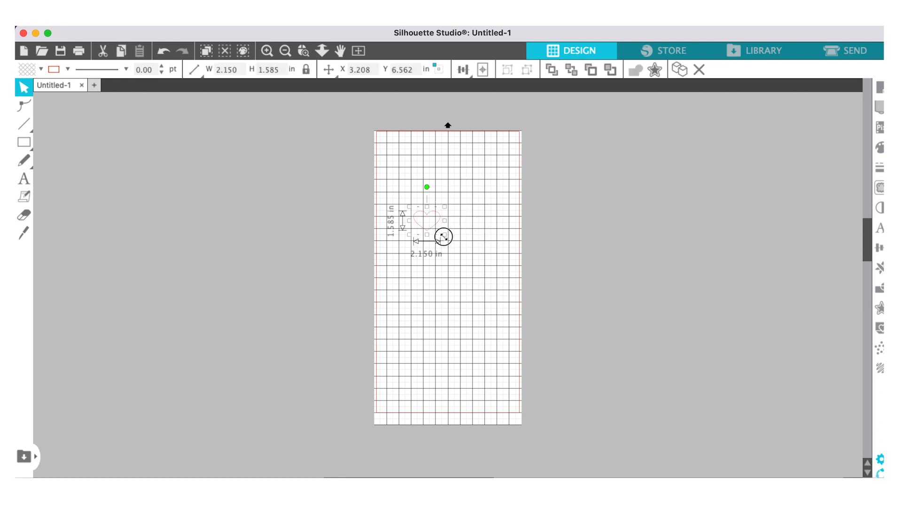
{"action": "left_click_drag", "start_coordinate": [444, 236], "coordinate": [441, 260]}
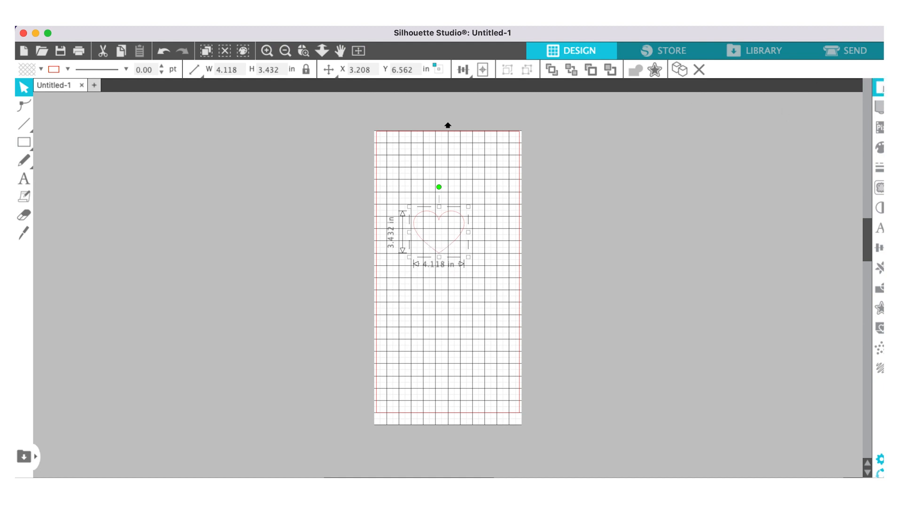
Step: Hide the page grid and set its primary line colour to red E02319
{"action": "left_click", "coordinate": [880, 89]}
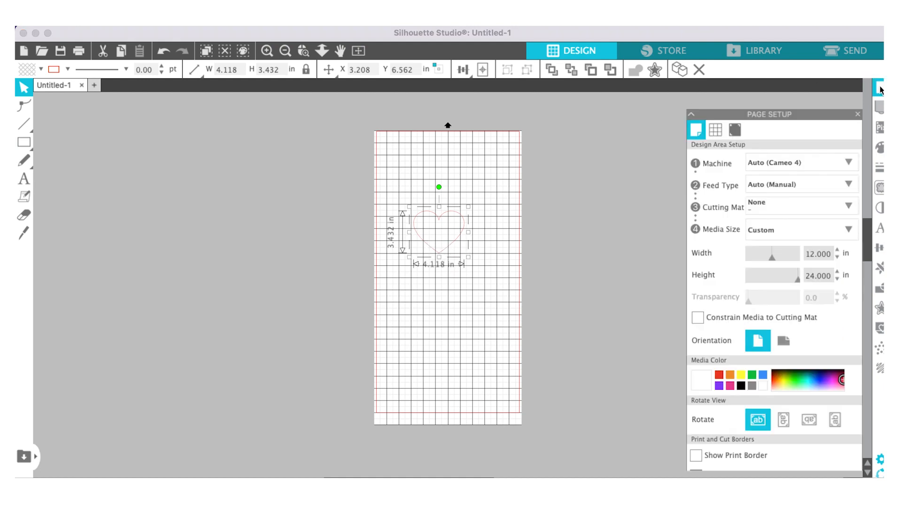
{"action": "left_click", "coordinate": [715, 113]}
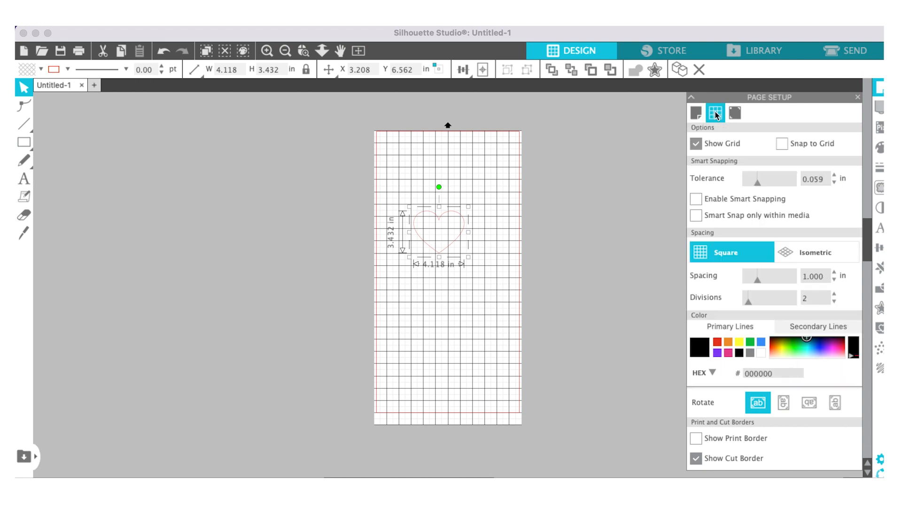
{"action": "left_click", "coordinate": [698, 144]}
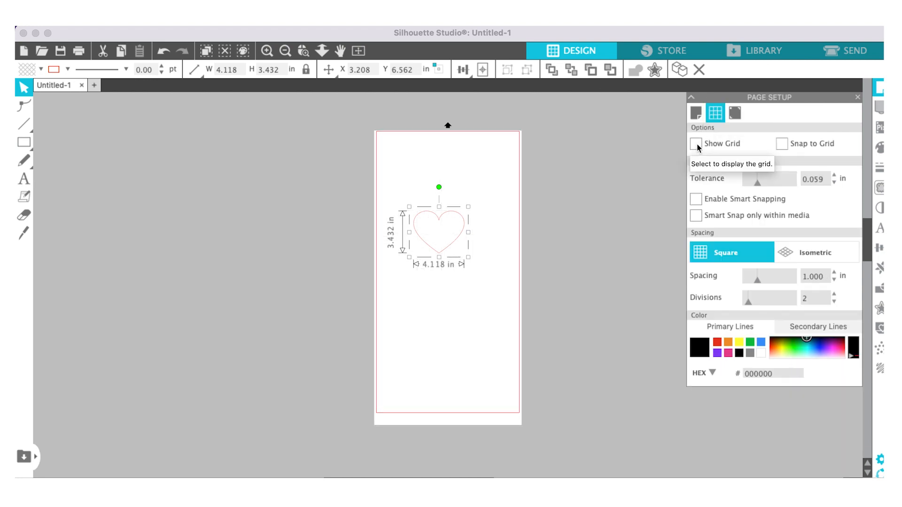
{"action": "left_click", "coordinate": [717, 343]}
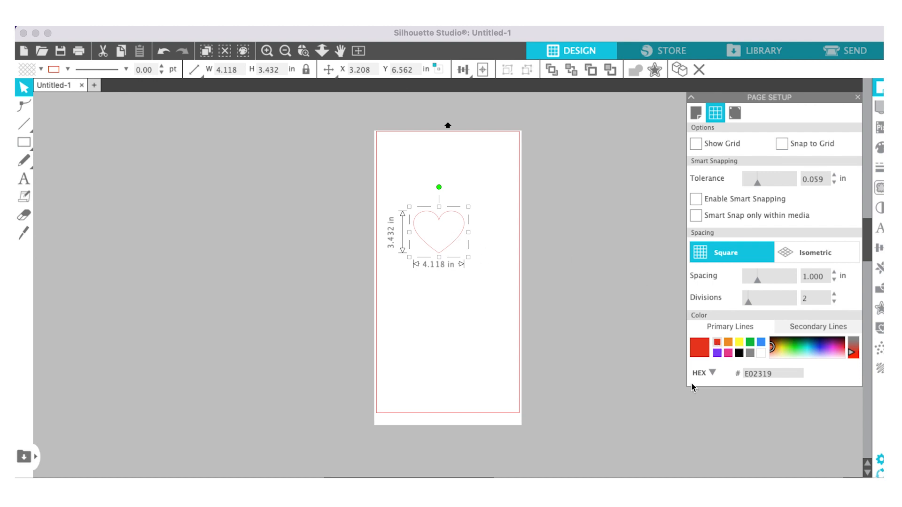
{"action": "left_click", "coordinate": [586, 277]}
{"action": "left_click", "coordinate": [495, 214]}
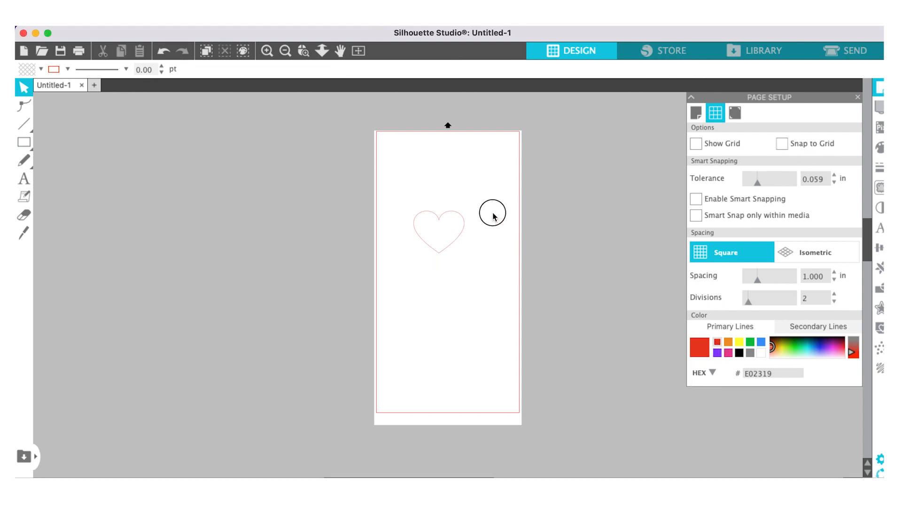
Step: Fill the heart outline with solid red E02319
{"action": "left_click", "coordinate": [456, 221]}
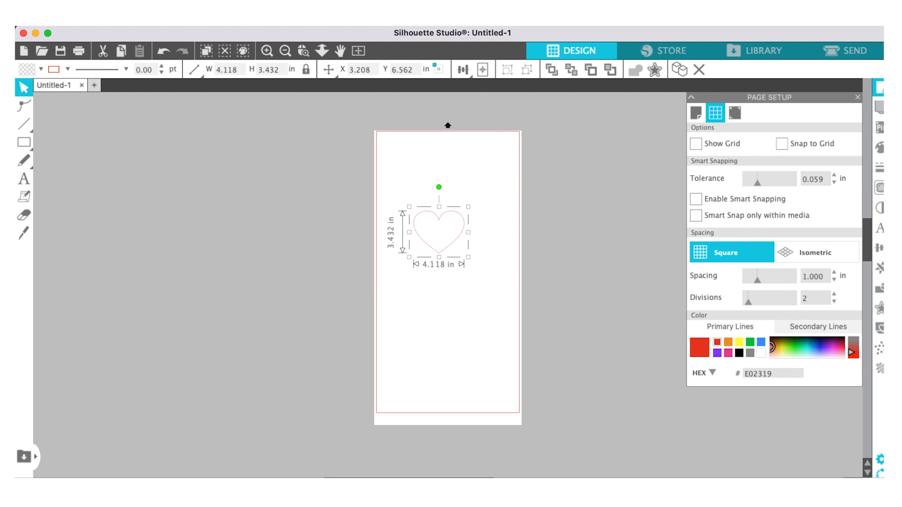
{"action": "left_click", "coordinate": [878, 149]}
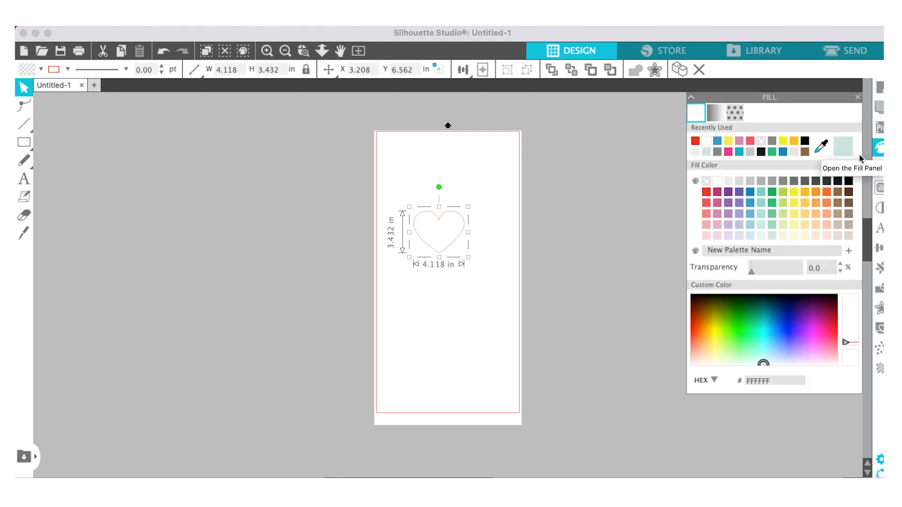
{"action": "left_click", "coordinate": [697, 142]}
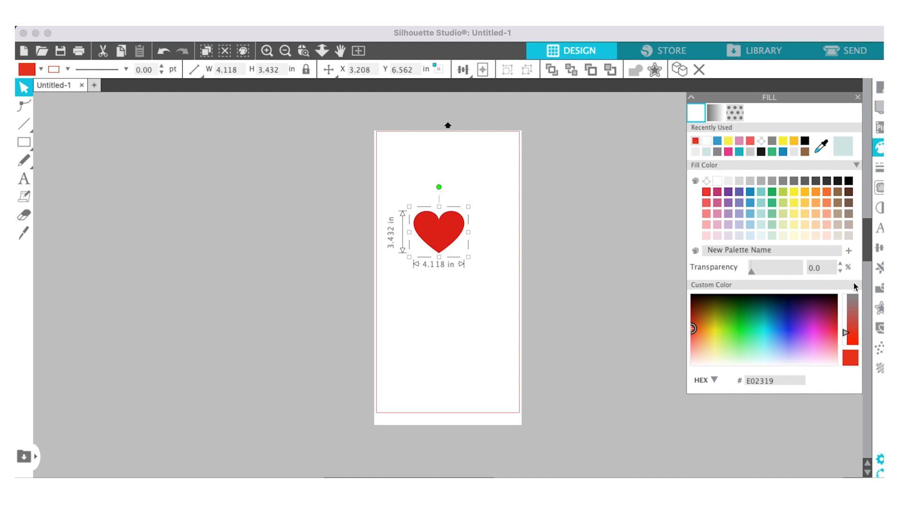
Step: Add an outer offset of 0.030 in around the red heart, choosing the square corner style
{"action": "left_click", "coordinate": [879, 310]}
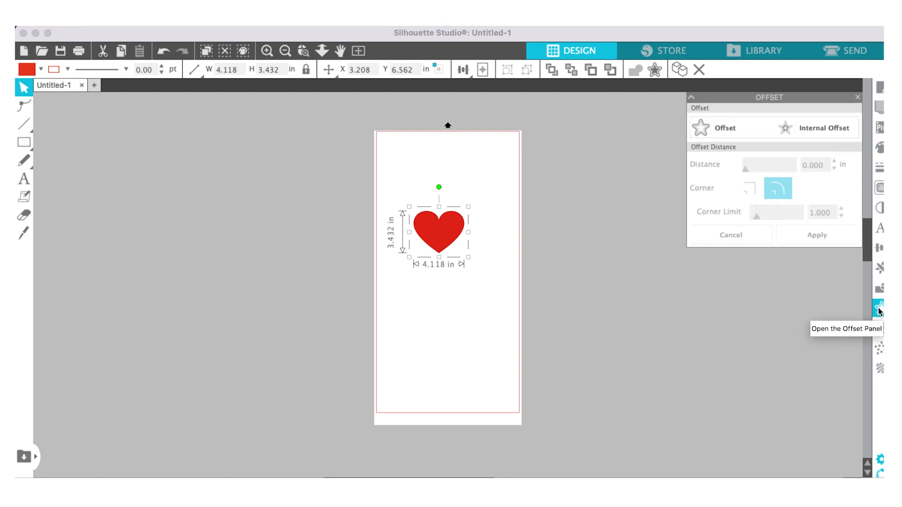
{"action": "left_click", "coordinate": [730, 128]}
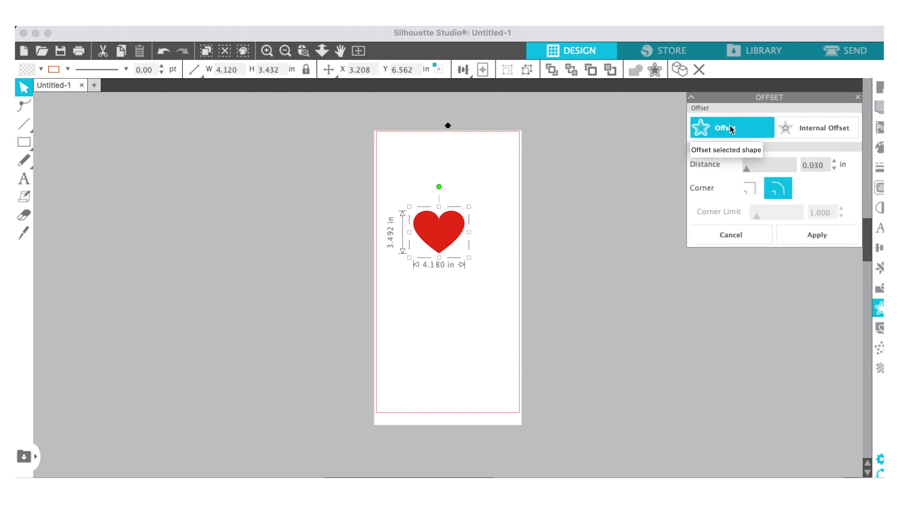
{"action": "left_click", "coordinate": [758, 187]}
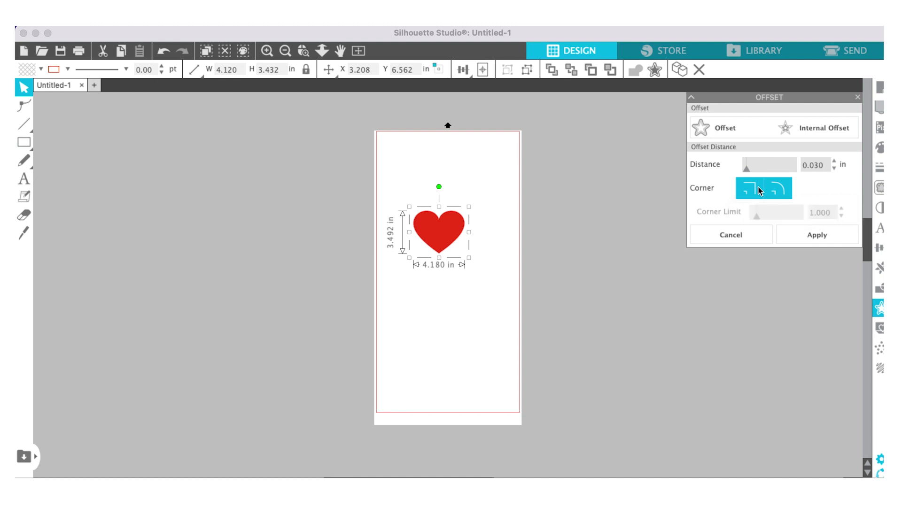
{"action": "key", "text": "super+plus"}
{"action": "key", "text": "super+plus"}
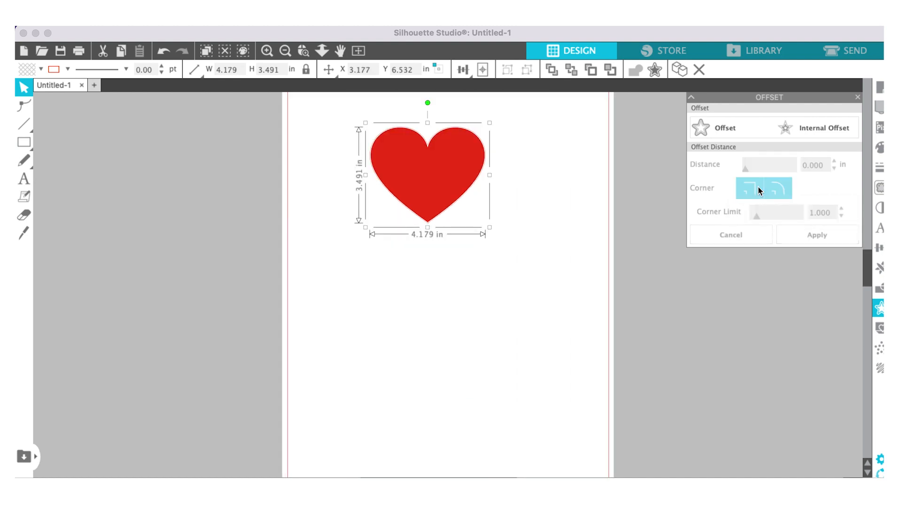
{"action": "key", "text": "super+plus"}
{"action": "scroll", "coordinate": [578, 190], "scroll_direction": "up", "scroll_amount": 1}
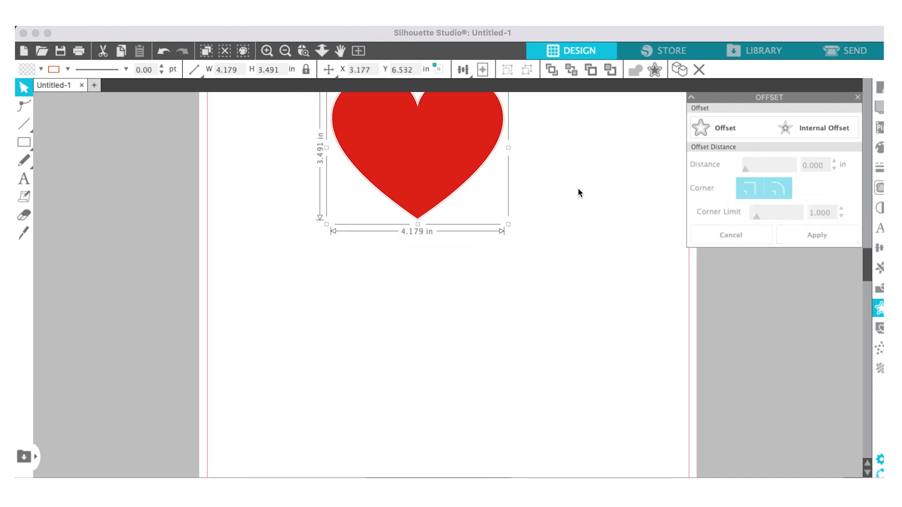
{"action": "scroll", "coordinate": [578, 192], "scroll_direction": "up", "scroll_amount": 3}
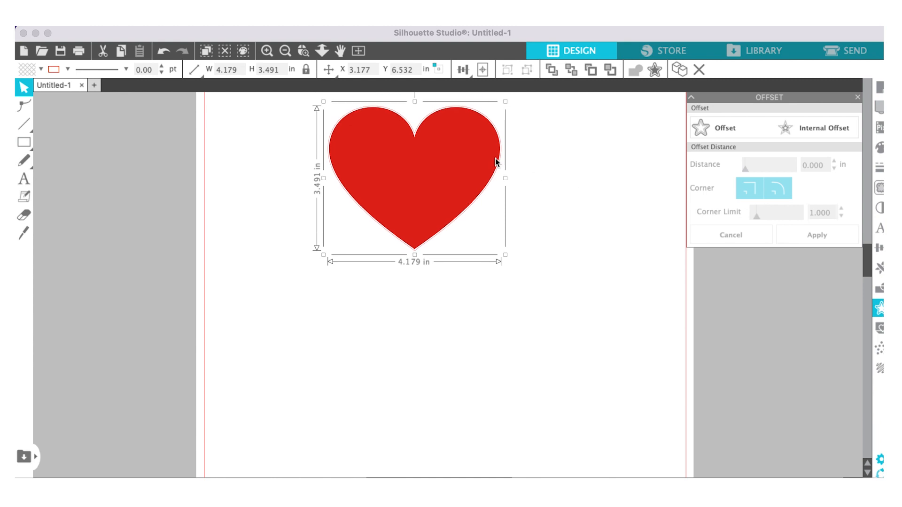
Step: Add a 0.095 in outer offset with rounded corners around the red heart and fill it with pink F2777D
{"action": "left_click", "coordinate": [511, 156]}
{"action": "left_click", "coordinate": [470, 164]}
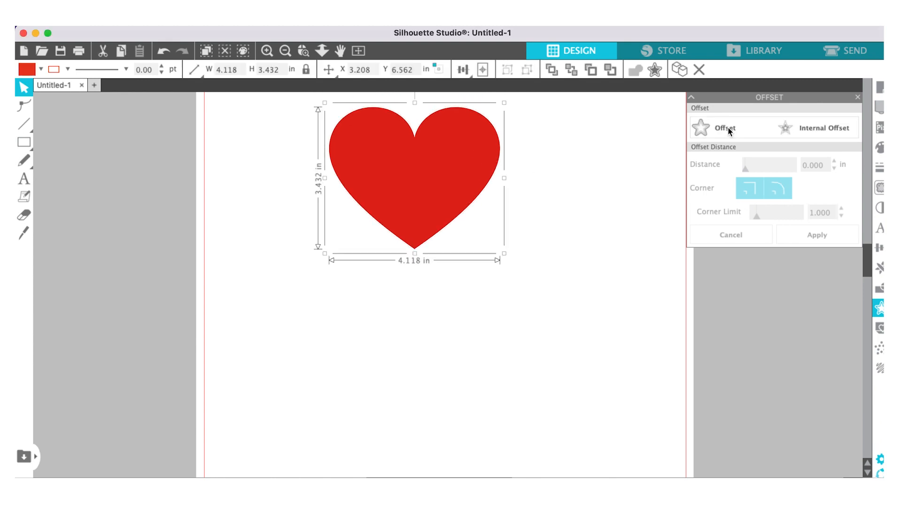
{"action": "left_click", "coordinate": [726, 132]}
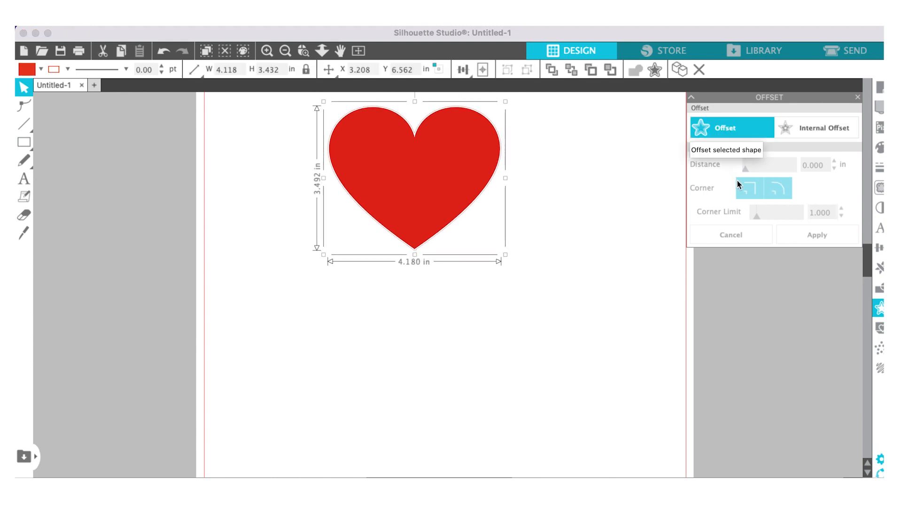
{"action": "left_click_drag", "start_coordinate": [747, 173], "coordinate": [751, 174]}
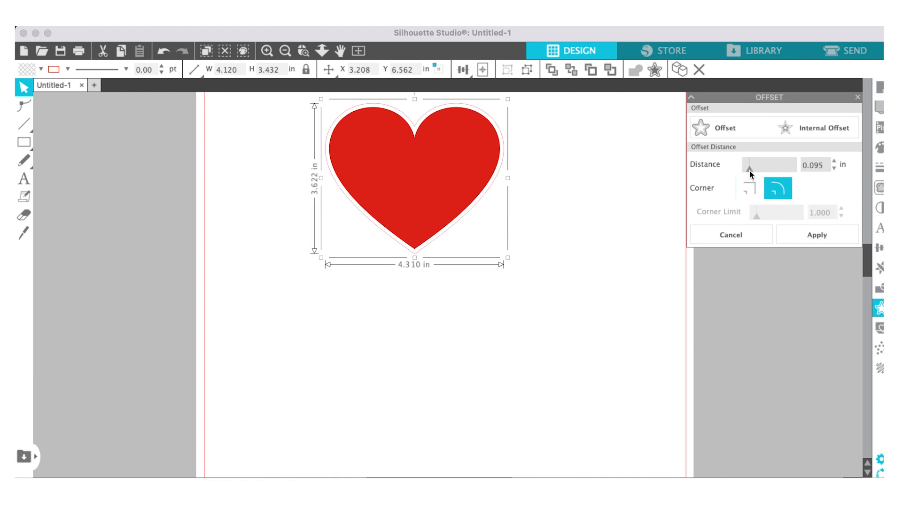
{"action": "left_click", "coordinate": [876, 147]}
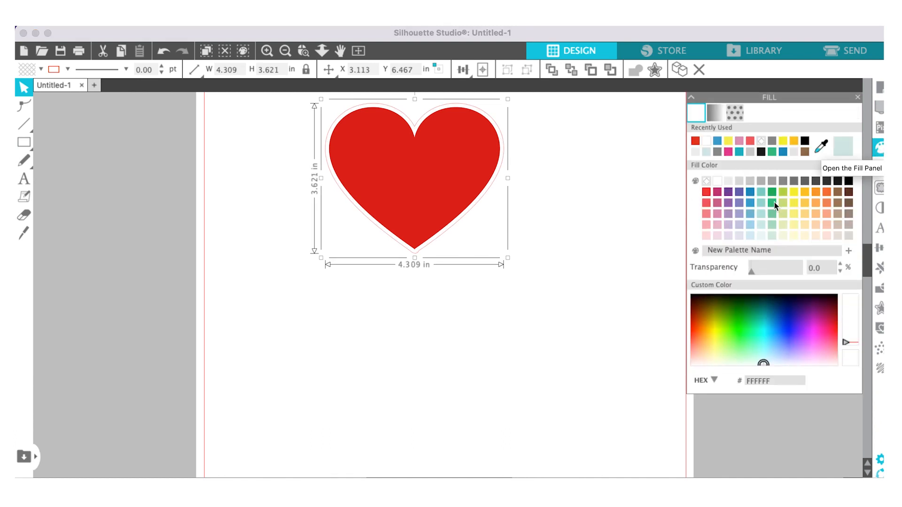
{"action": "left_click", "coordinate": [707, 215]}
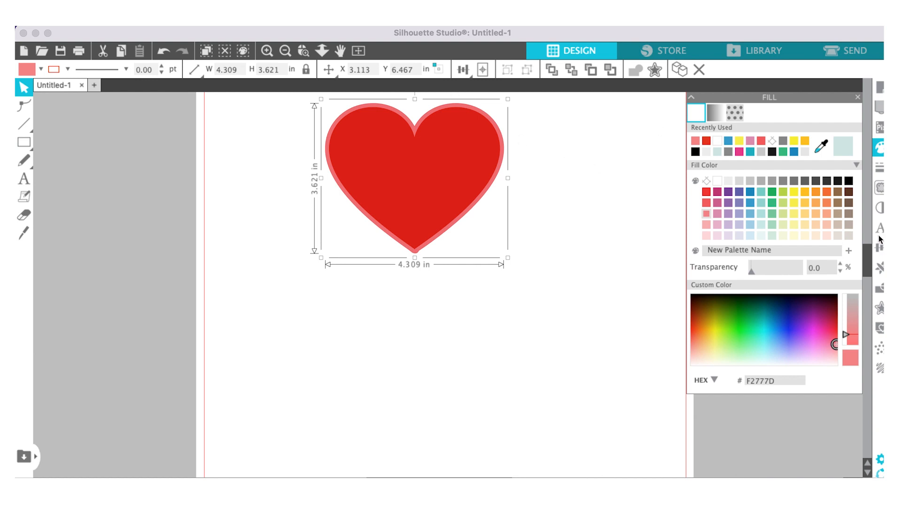
Step: Add a 0.180 in rounded outer offset around the pink layer and fill it with magenta B72569
{"action": "left_click", "coordinate": [878, 311]}
{"action": "left_click", "coordinate": [721, 131]}
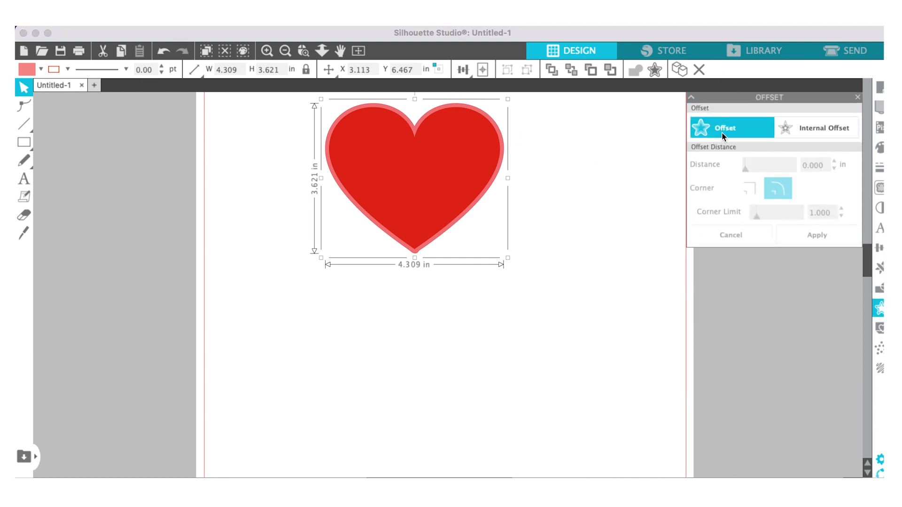
{"action": "left_click_drag", "start_coordinate": [751, 170], "coordinate": [754, 172]}
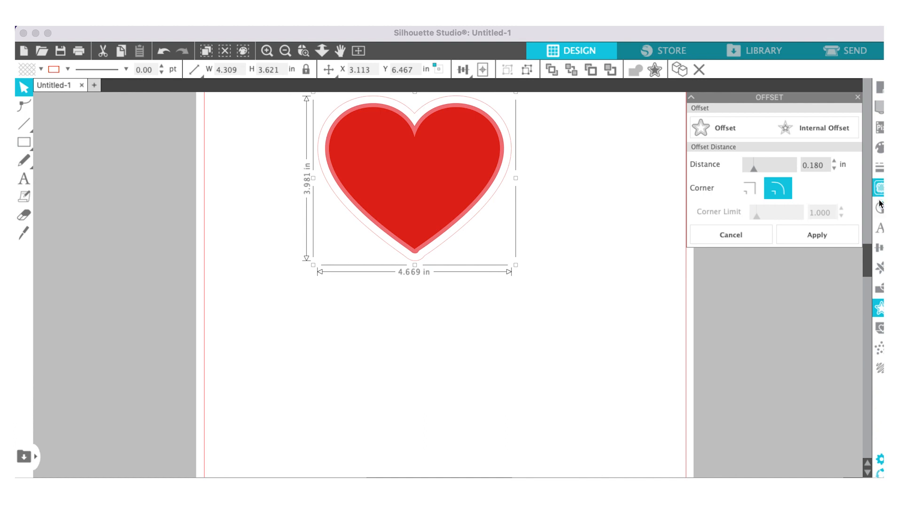
{"action": "left_click", "coordinate": [880, 151]}
{"action": "left_click", "coordinate": [880, 151]}
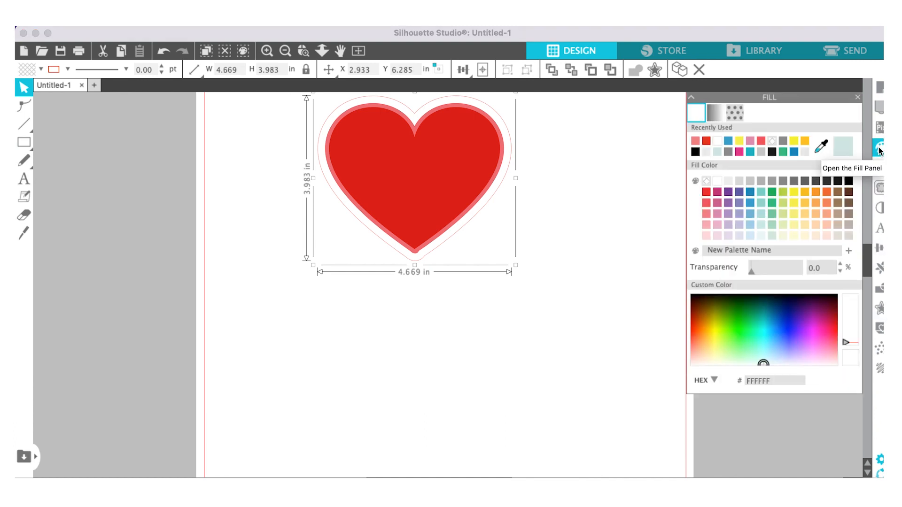
{"action": "left_click", "coordinate": [716, 193]}
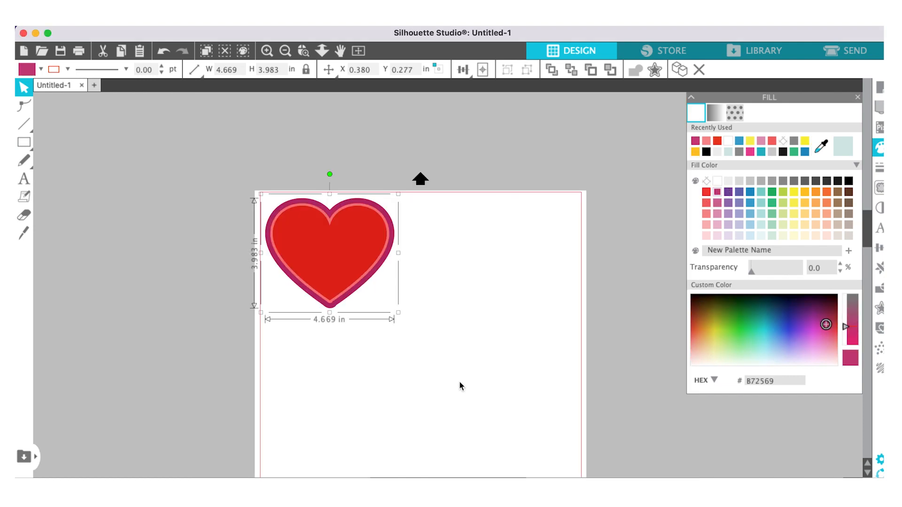
Step: Separate the layers: one magenta outline beside the stack, the red heart below it, and the pink outline off the page's upper-left corner
{"action": "left_click_drag", "start_coordinate": [371, 273], "coordinate": [513, 282]}
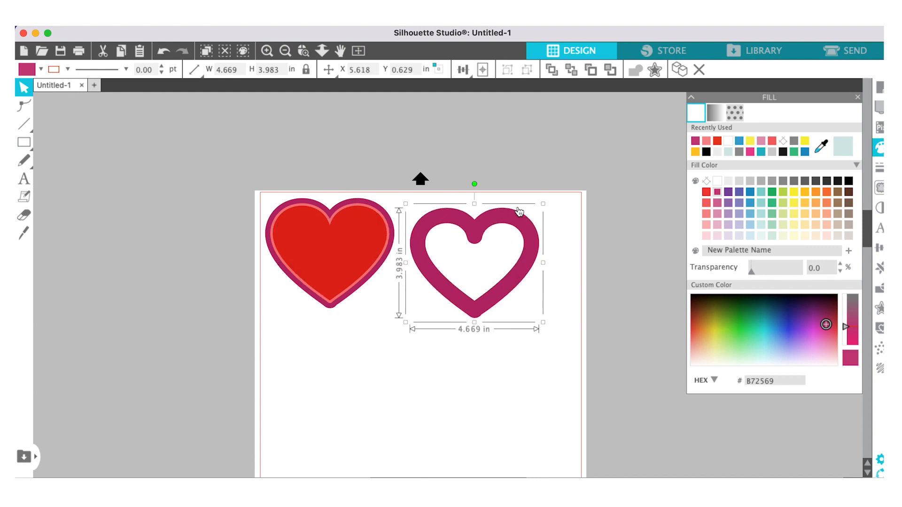
{"action": "left_click_drag", "start_coordinate": [368, 260], "coordinate": [371, 389]}
{"action": "left_click", "coordinate": [330, 238]}
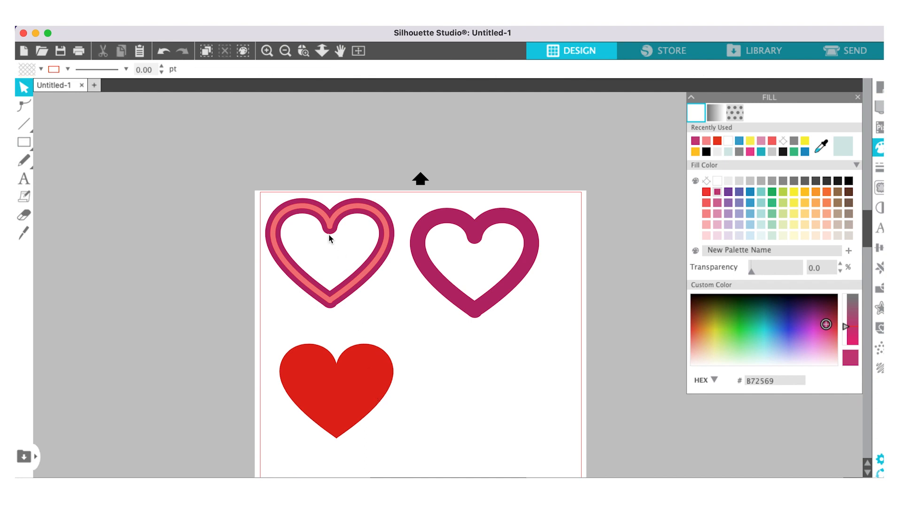
{"action": "left_click", "coordinate": [296, 213]}
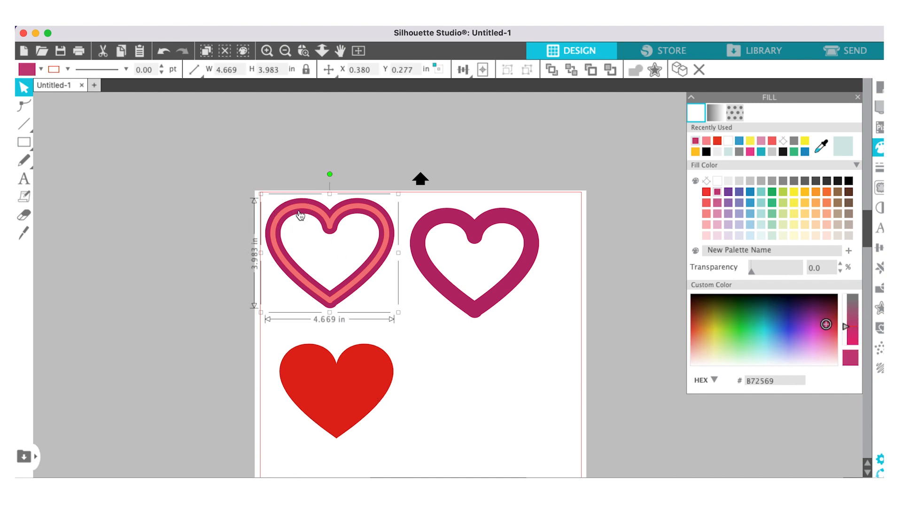
{"action": "left_click_drag", "start_coordinate": [296, 213], "coordinate": [173, 157]}
{"action": "left_click", "coordinate": [205, 161]}
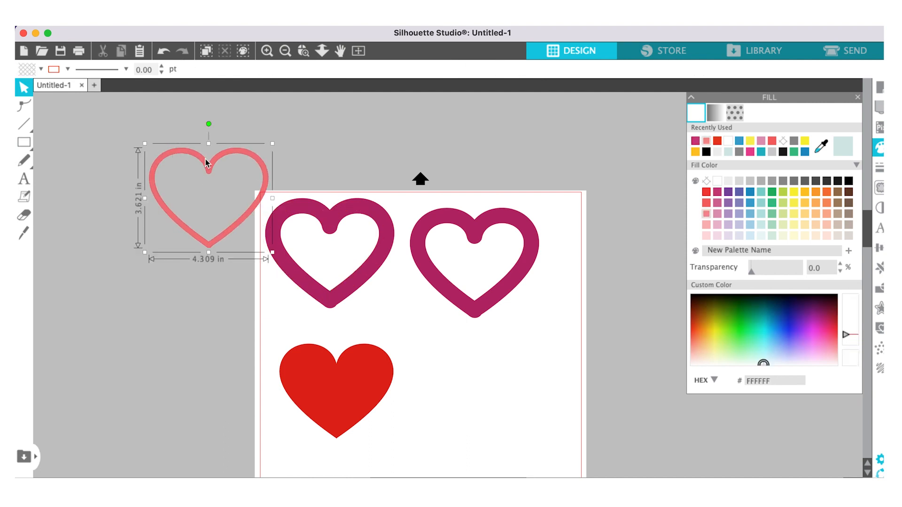
Step: Delete all inner contour points of the pink heart outline to make it a solid heart
{"action": "left_click", "coordinate": [24, 105]}
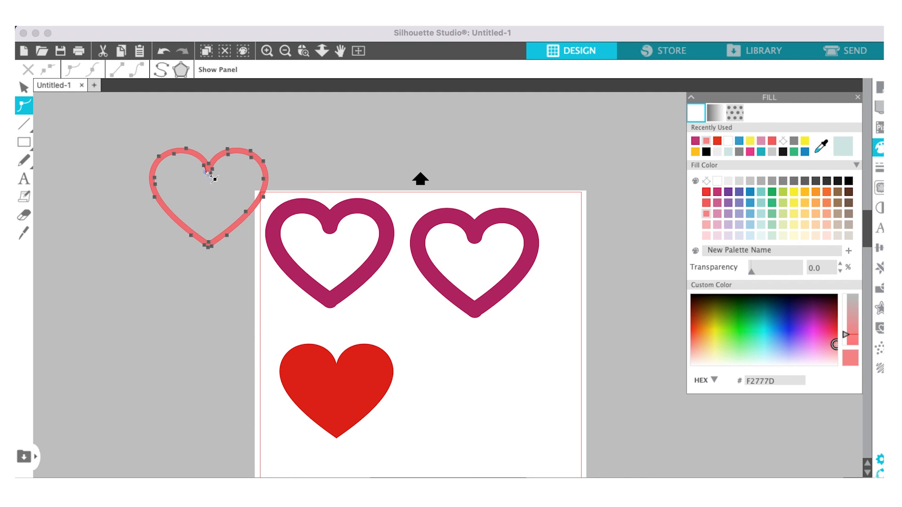
{"action": "left_click", "coordinate": [209, 173]}
{"action": "key", "text": "Delete"}
{"action": "key", "text": "Delete"}
{"action": "key", "text": "Delete"}
{"action": "key", "text": "Delete"}
{"action": "key", "text": "Delete"}
{"action": "key", "text": "Delete"}
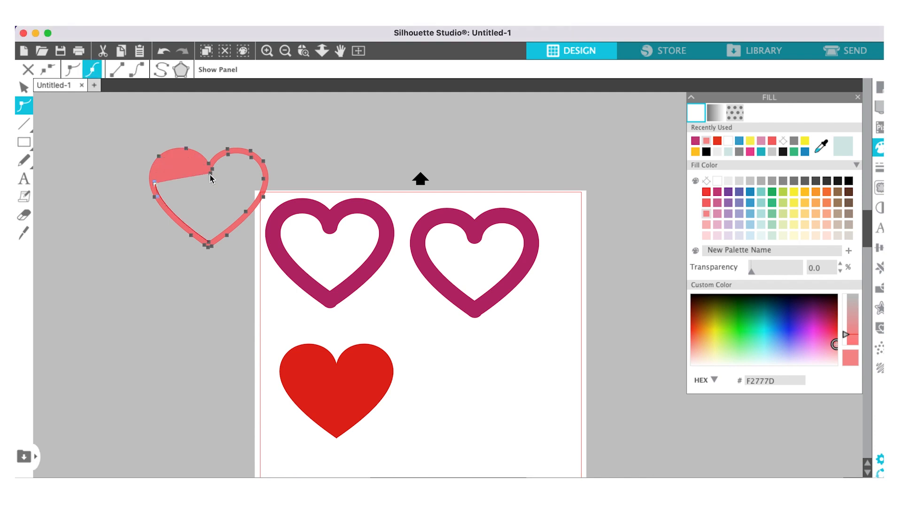
{"action": "key", "text": "Delete"}
{"action": "key", "text": "Delete"}
{"action": "key", "text": "Delete"}
{"action": "key", "text": "Delete"}
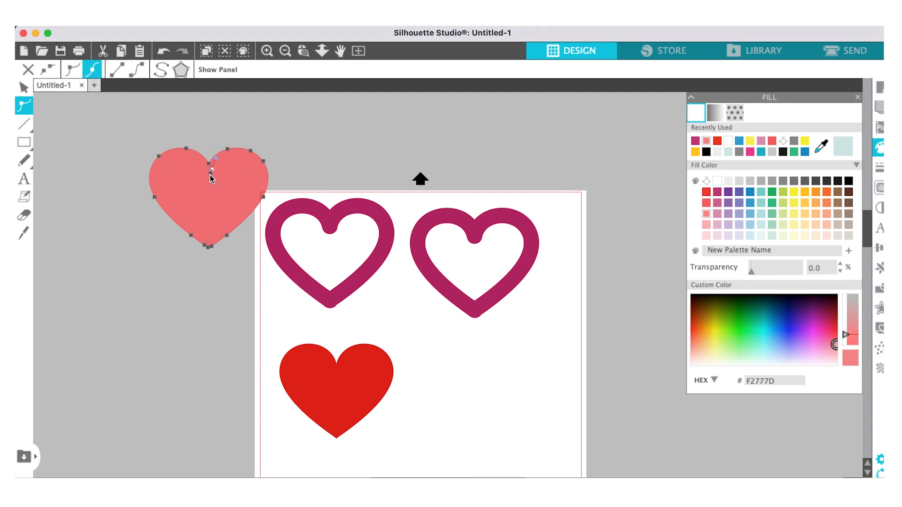
{"action": "left_click", "coordinate": [210, 179]}
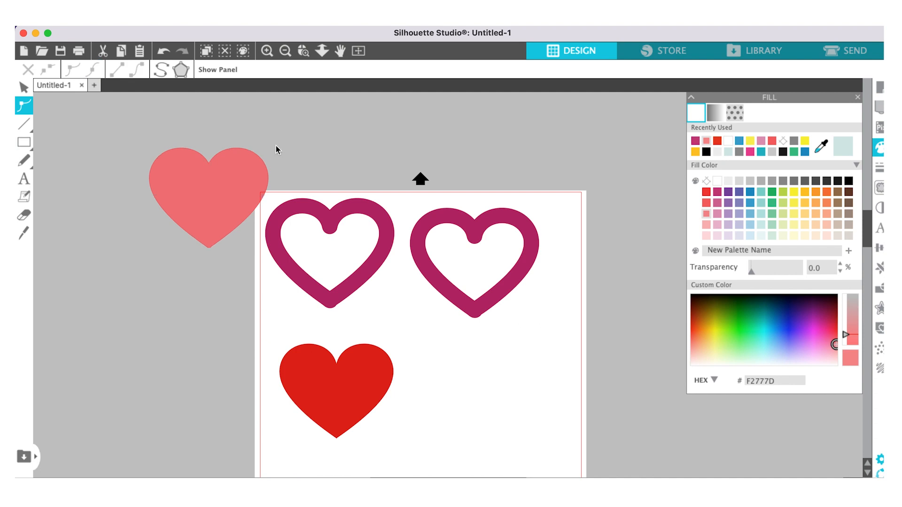
{"action": "key", "text": "v"}
Step: Delete all inner contour points of the magenta outline at the page's upper left to make it a solid heart
{"action": "left_click", "coordinate": [337, 236]}
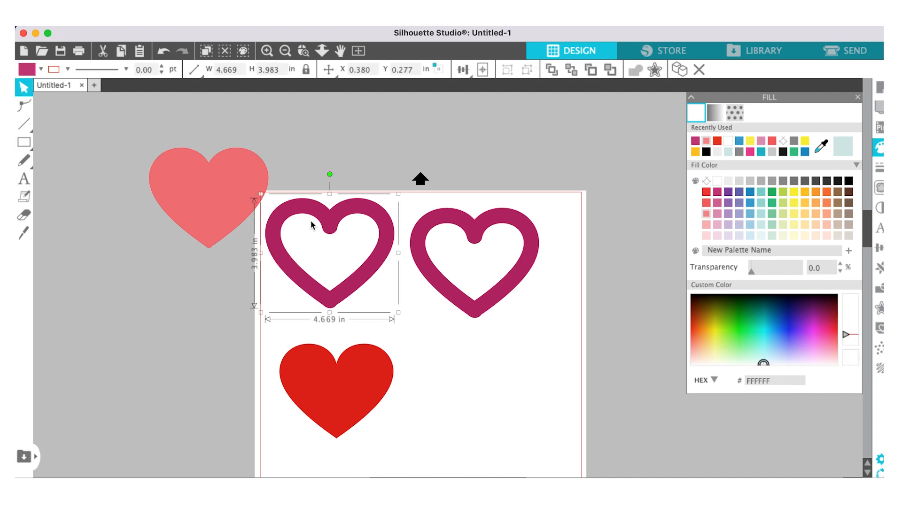
{"action": "left_click", "coordinate": [25, 106]}
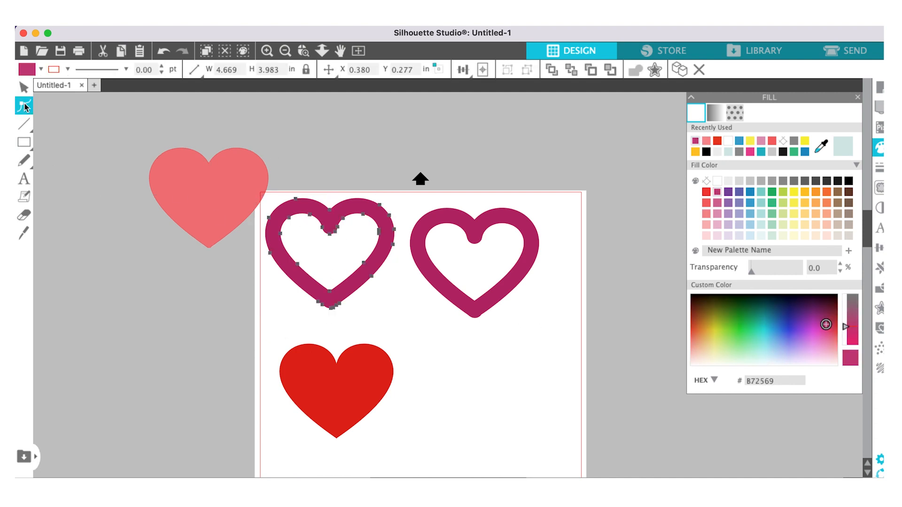
{"action": "left_click", "coordinate": [323, 228]}
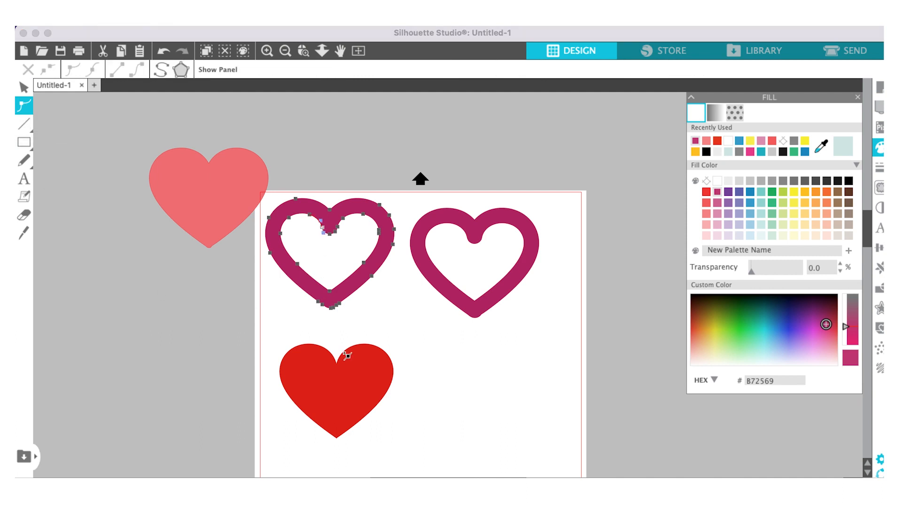
{"action": "key", "text": "Delete"}
{"action": "key", "text": "Delete"}
{"action": "key", "text": "Delete"}
{"action": "key", "text": "Delete"}
{"action": "key", "text": "Delete"}
{"action": "key", "text": "Delete"}
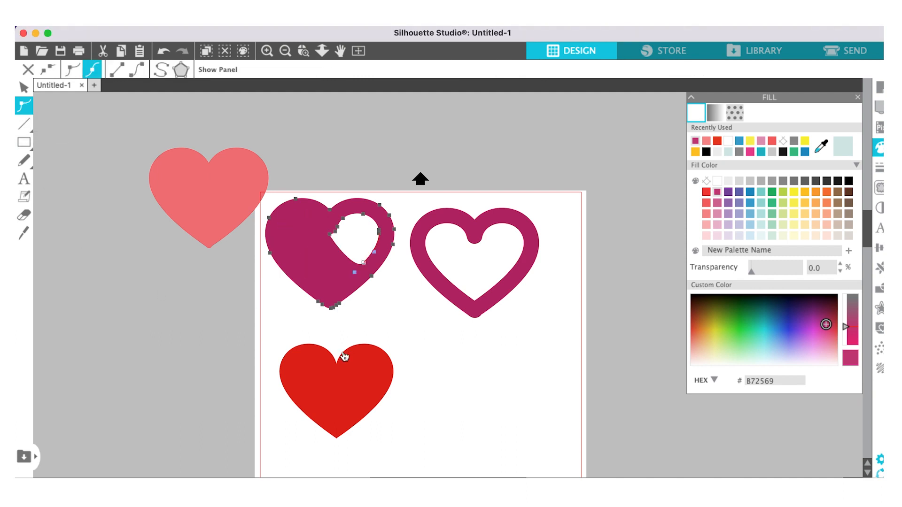
{"action": "key", "text": "Delete"}
{"action": "key", "text": "Delete"}
{"action": "key", "text": "Delete"}
{"action": "key", "text": "Delete"}
{"action": "key", "text": "Delete"}
{"action": "key", "text": "Delete"}
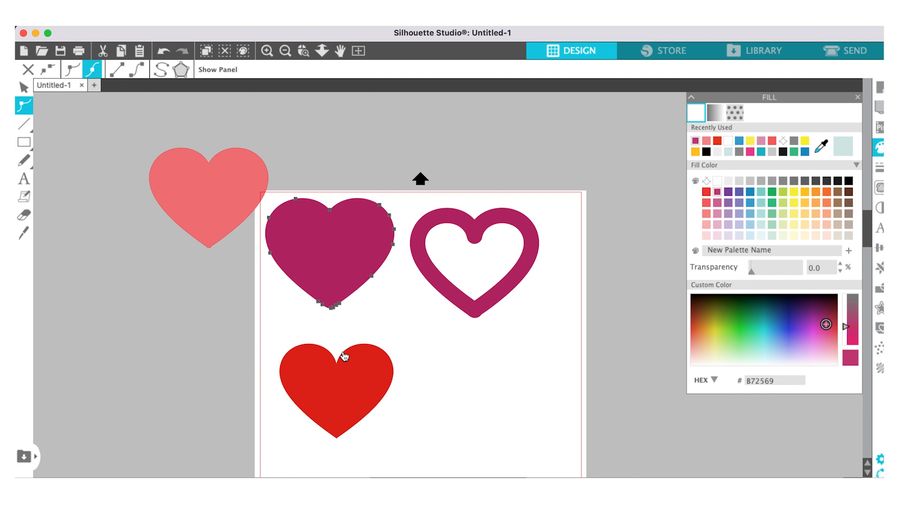
Step: Replace the spare magenta outline with a copy of the solid magenta heart, placed to the right of the original
{"action": "left_click", "coordinate": [482, 216]}
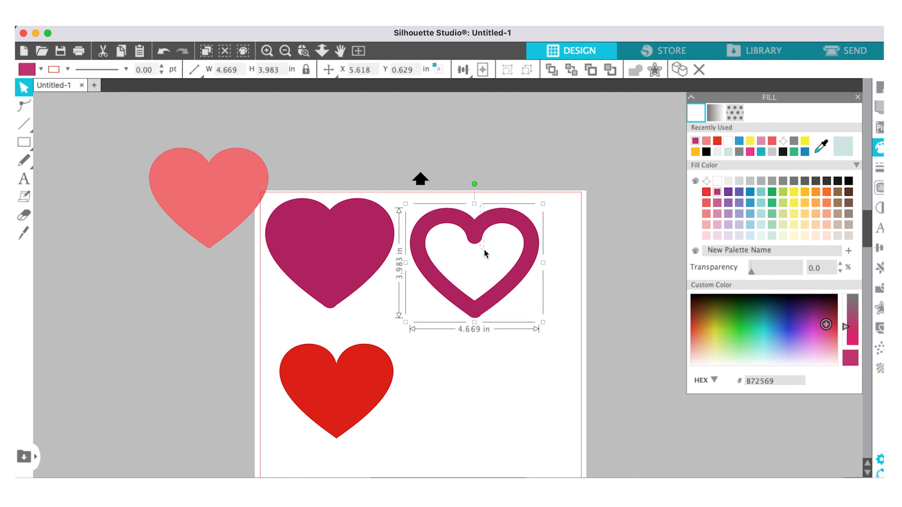
{"action": "key", "text": "Delete"}
{"action": "left_click", "coordinate": [322, 260]}
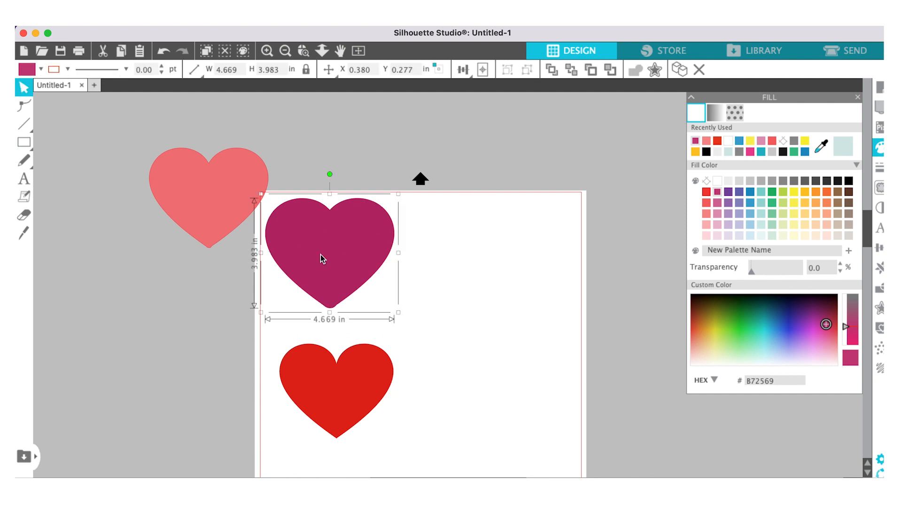
{"action": "right_click", "coordinate": [323, 260]}
{"action": "left_click", "coordinate": [340, 309]}
{"action": "right_click", "coordinate": [454, 294]}
{"action": "left_click", "coordinate": [474, 358]}
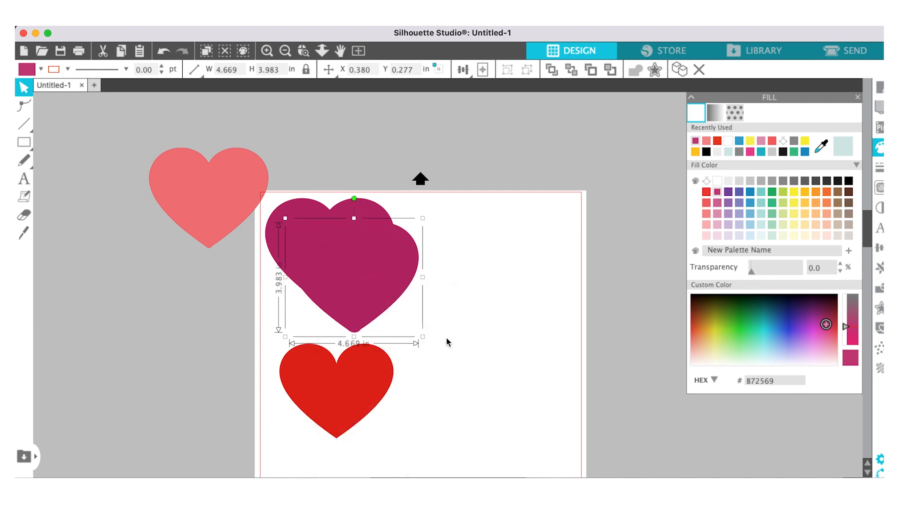
{"action": "left_click_drag", "start_coordinate": [353, 261], "coordinate": [323, 242]}
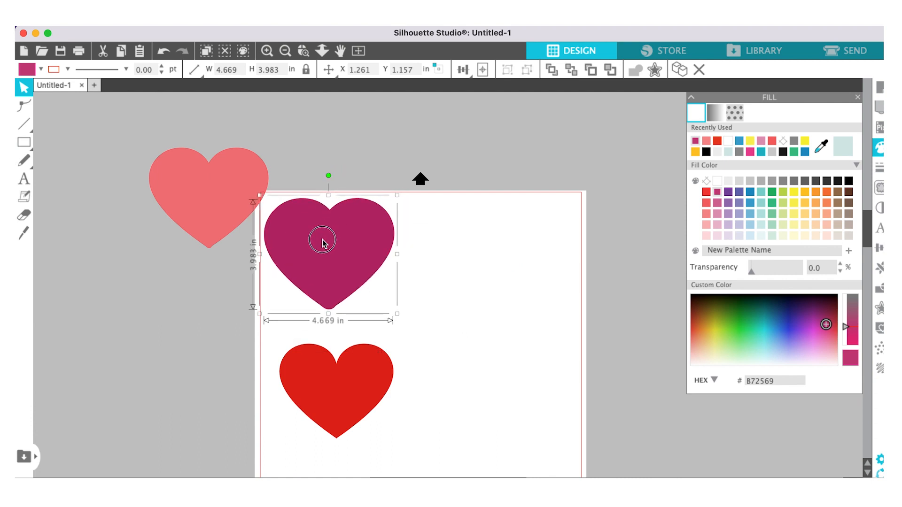
{"action": "left_click_drag", "start_coordinate": [322, 242], "coordinate": [465, 240]}
Step: Stack the solid pink heart and the red heart centred on the left magenta heart
{"action": "left_click_drag", "start_coordinate": [185, 196], "coordinate": [328, 228]}
{"action": "left_click", "coordinate": [334, 362]}
{"action": "left_click", "coordinate": [319, 247]}
{"action": "left_click_drag", "start_coordinate": [328, 228], "coordinate": [328, 228]}
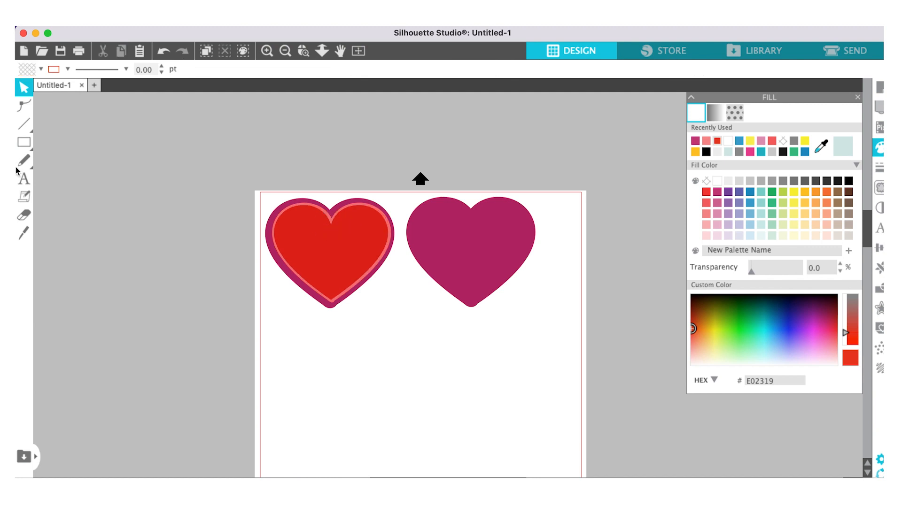
Step: Add the text "BeMine" to the page below the hearts
{"action": "left_click", "coordinate": [26, 179]}
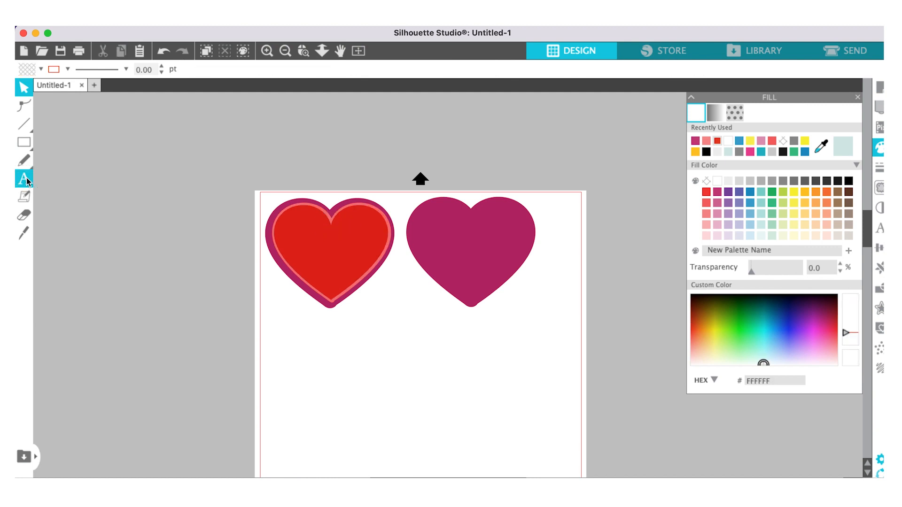
{"action": "left_click", "coordinate": [379, 346]}
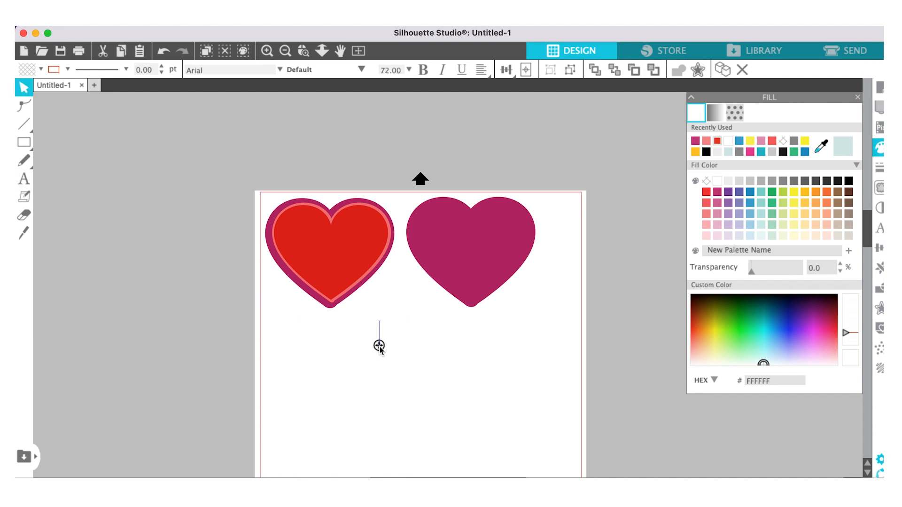
{"action": "type", "text": "BeMine"}
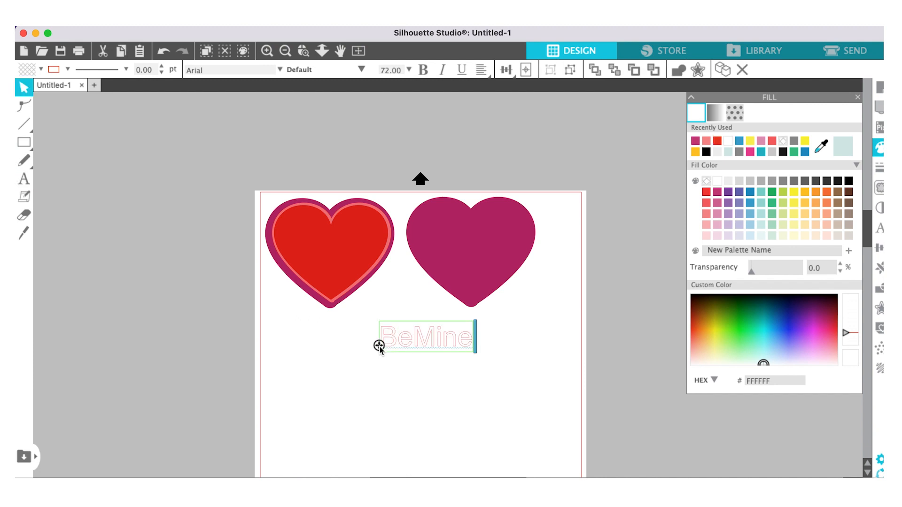
Step: Set the font of the BeMine text to Sweet Hipster
{"action": "left_click", "coordinate": [879, 230]}
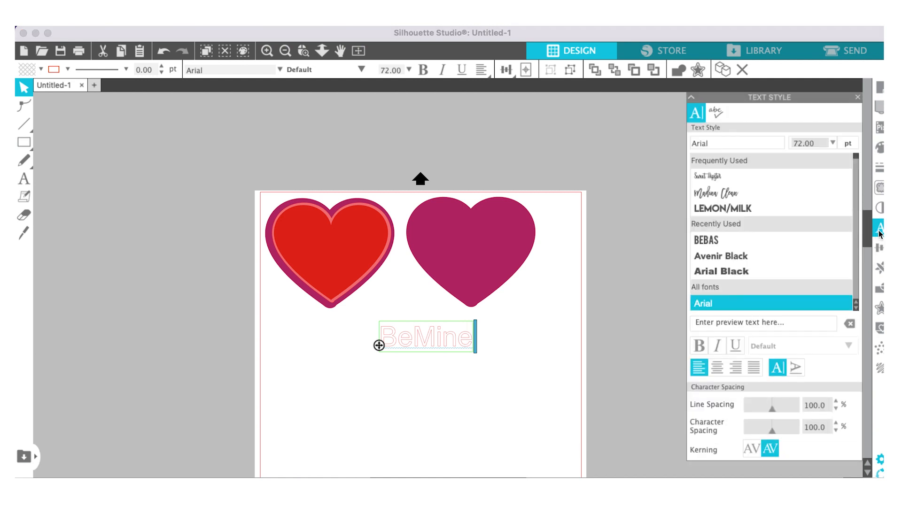
{"action": "left_click", "coordinate": [715, 176]}
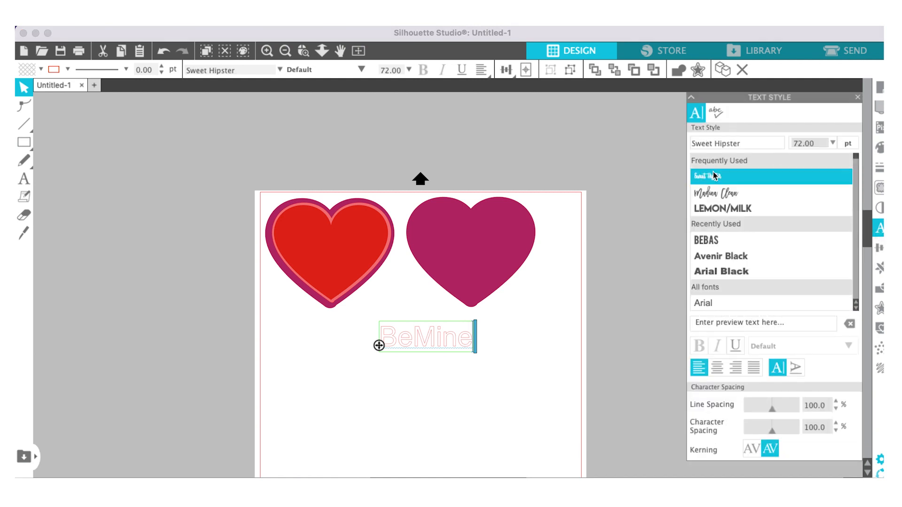
{"action": "left_click", "coordinate": [469, 417]}
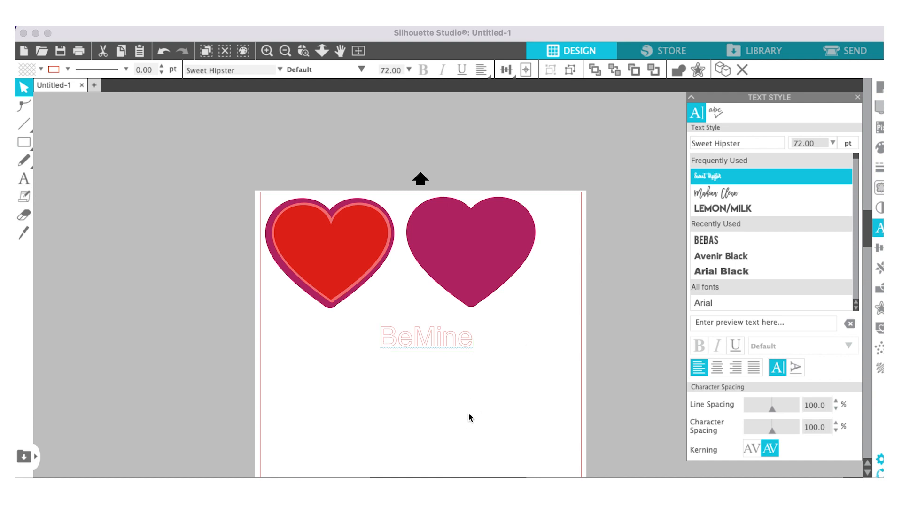
{"action": "left_click", "coordinate": [431, 346]}
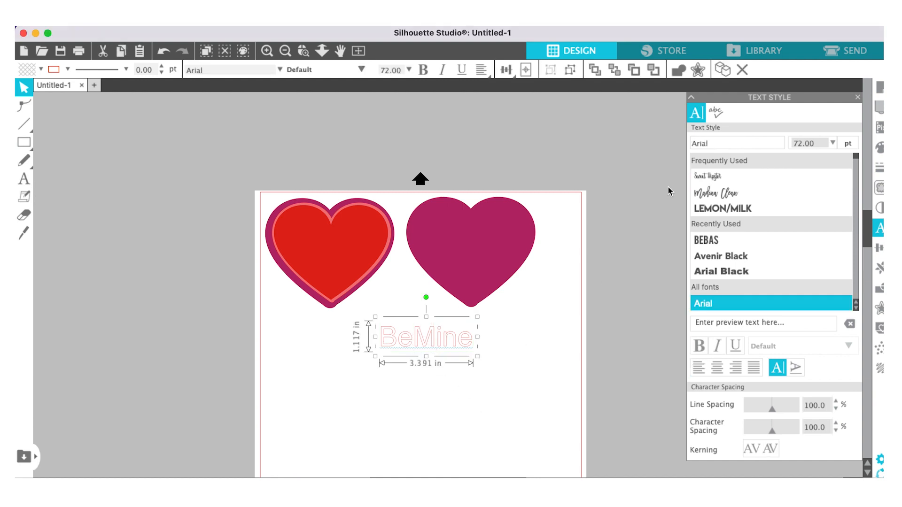
{"action": "left_click", "coordinate": [710, 181]}
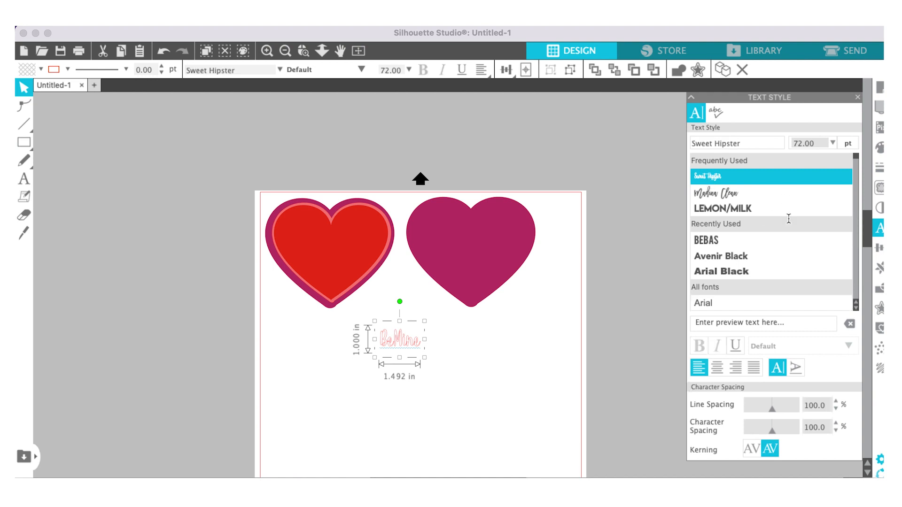
Step: Set the font of the BeMine text to Apricots
{"action": "scroll", "coordinate": [782, 266], "scroll_direction": "down", "scroll_amount": 5}
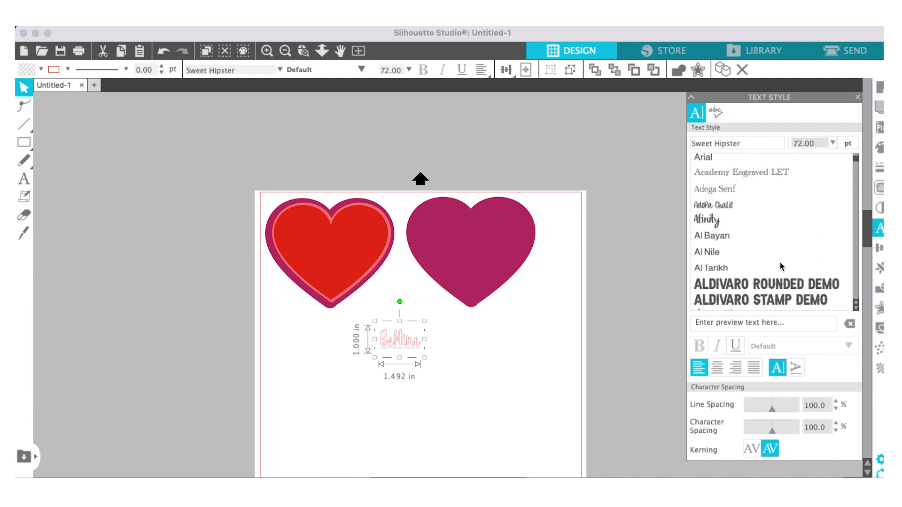
{"action": "scroll", "coordinate": [782, 267], "scroll_direction": "down", "scroll_amount": 4}
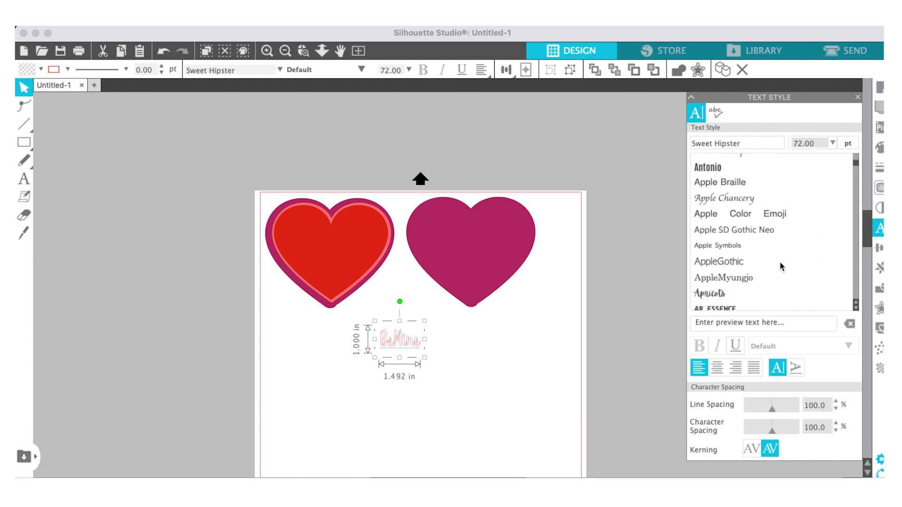
{"action": "scroll", "coordinate": [735, 261], "scroll_direction": "down", "scroll_amount": 2}
{"action": "left_click", "coordinate": [716, 258]}
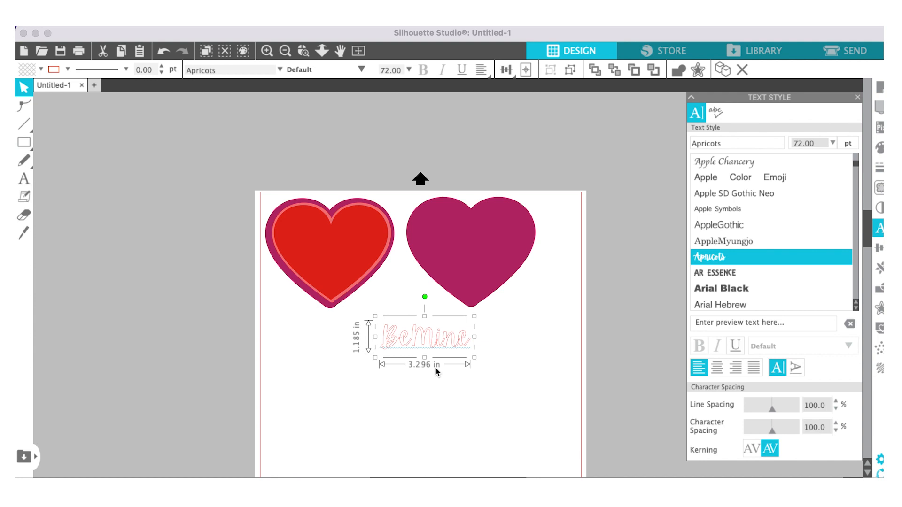
{"action": "scroll", "coordinate": [436, 372], "scroll_direction": "down", "scroll_amount": 2}
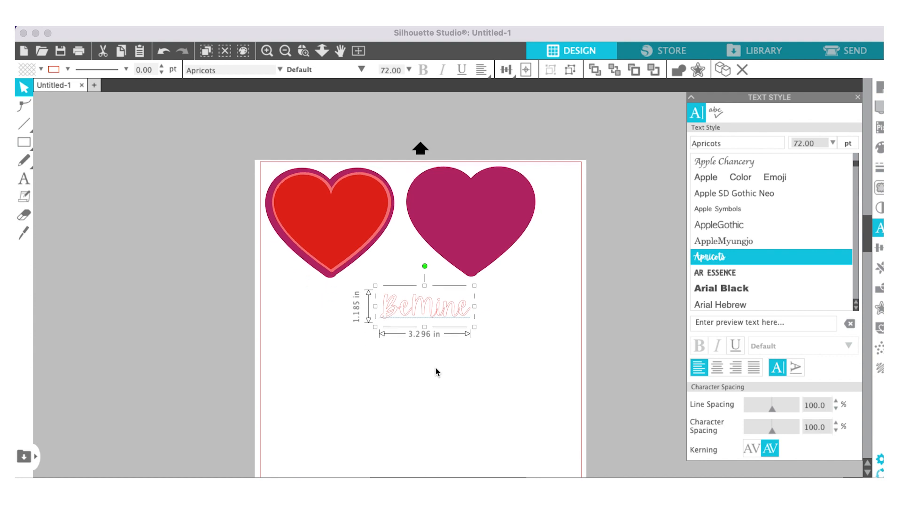
{"action": "left_click", "coordinate": [467, 368]}
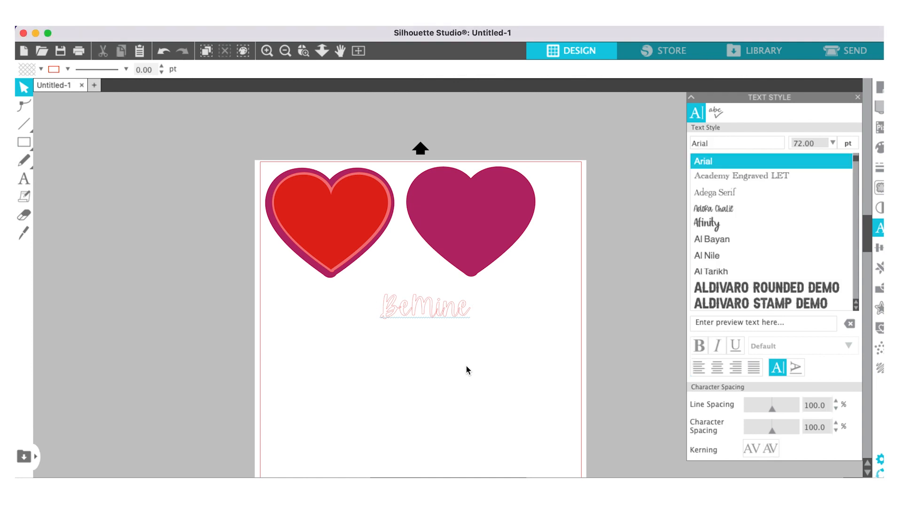
Step: Weld the overlapping letters of the BeMine text
{"action": "scroll", "coordinate": [466, 367], "scroll_direction": "up", "scroll_amount": 2}
{"action": "scroll", "coordinate": [466, 365], "scroll_direction": "up", "scroll_amount": 2}
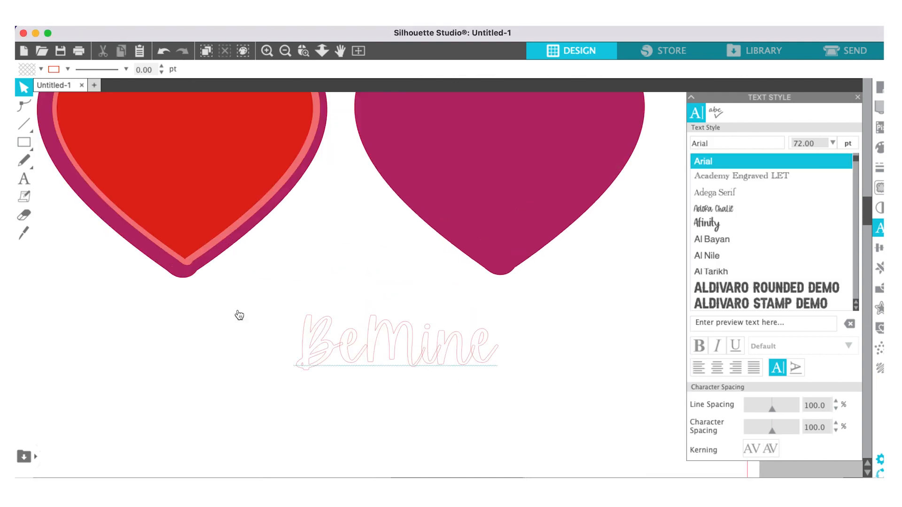
{"action": "left_click", "coordinate": [319, 336]}
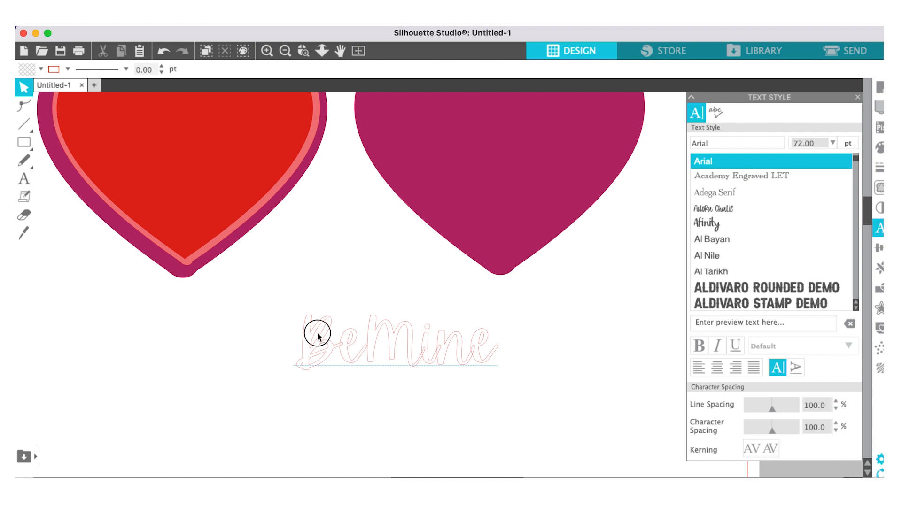
{"action": "right_click", "coordinate": [448, 366]}
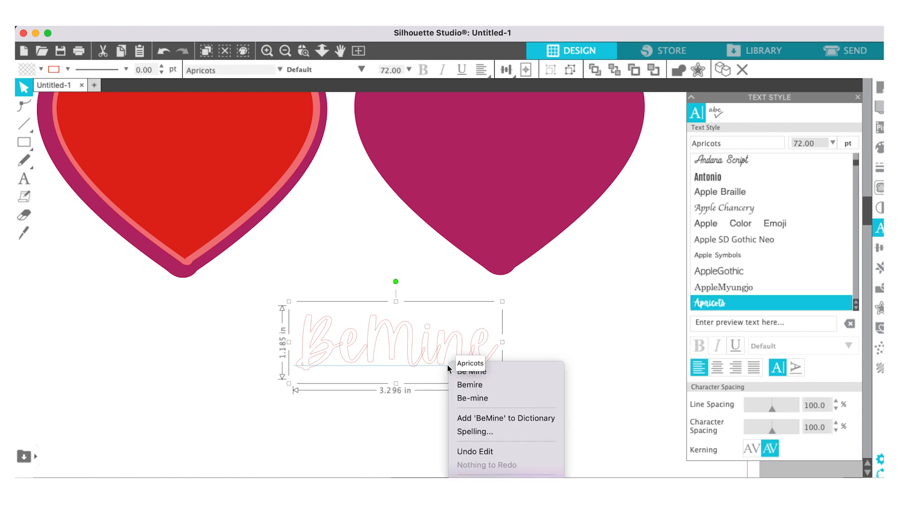
{"action": "scroll", "coordinate": [483, 384], "scroll_direction": "down", "scroll_amount": 5}
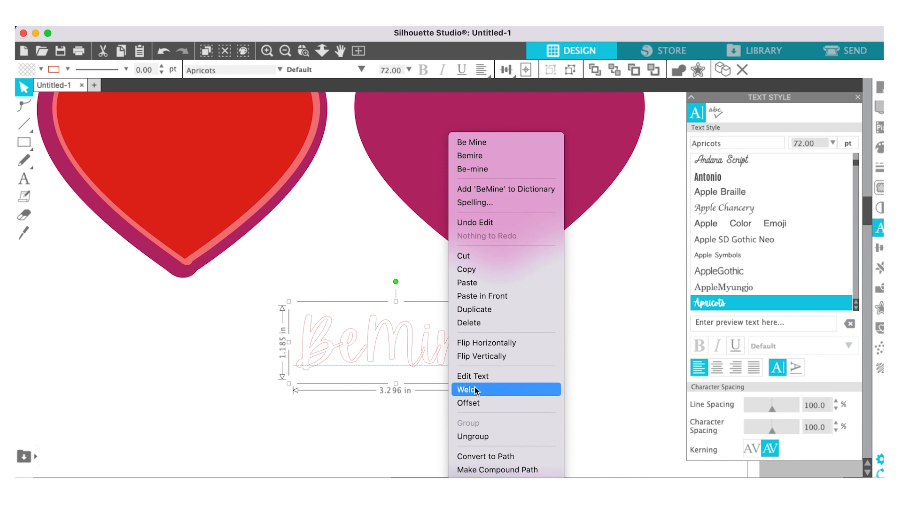
{"action": "left_click", "coordinate": [484, 386]}
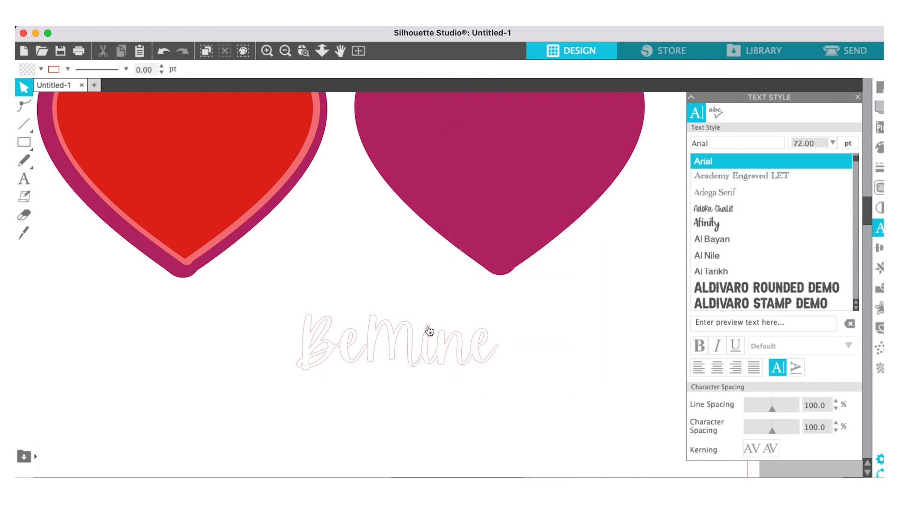
Step: Add an outward offset of about 0.06 in with rounded corners around all the welded BeMine lettering
{"action": "left_click_drag", "start_coordinate": [266, 309], "coordinate": [541, 418]}
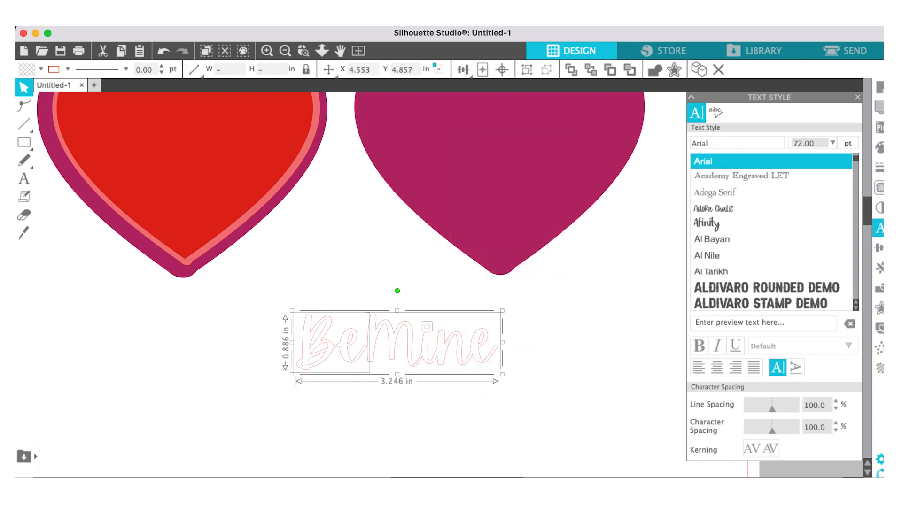
{"action": "left_click", "coordinate": [881, 291]}
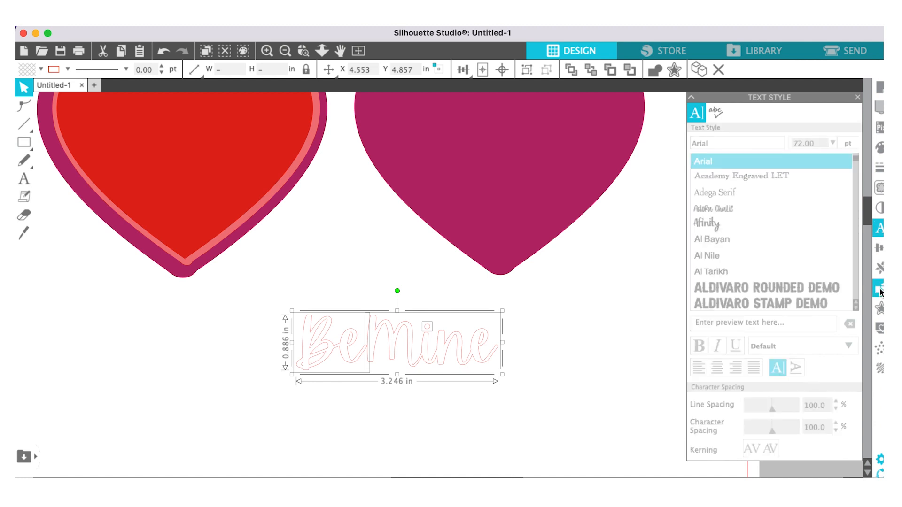
{"action": "left_click", "coordinate": [876, 308]}
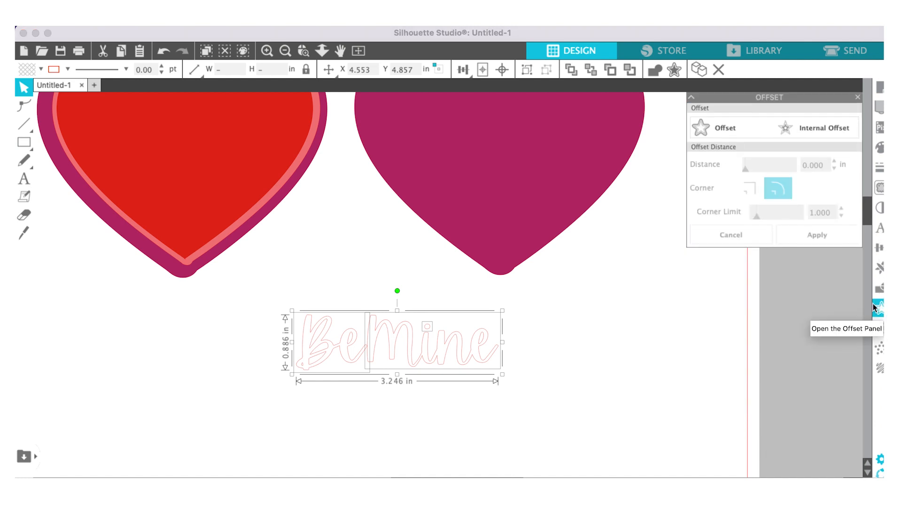
{"action": "left_click", "coordinate": [719, 129]}
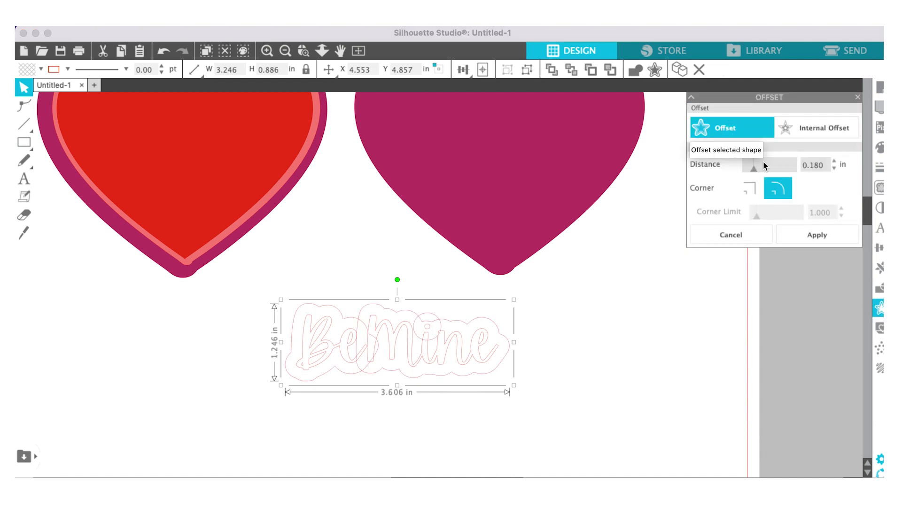
{"action": "left_click_drag", "start_coordinate": [752, 169], "coordinate": [748, 171]}
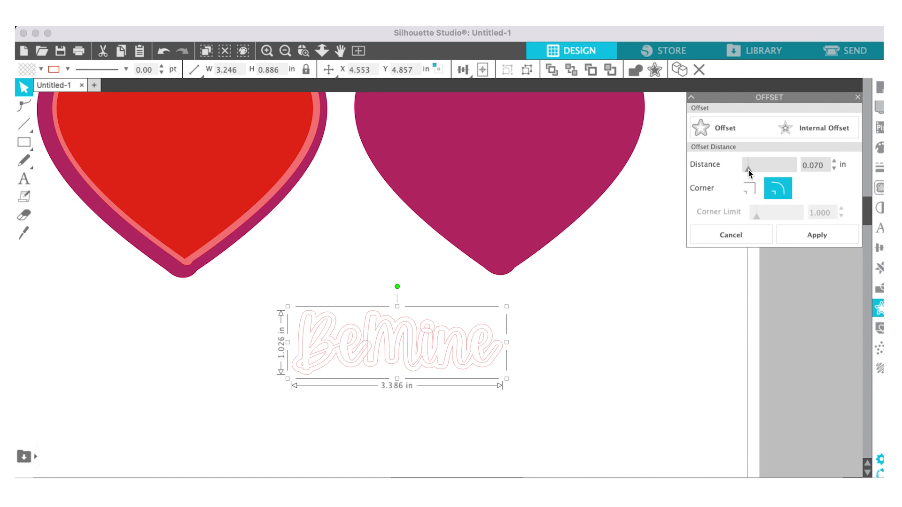
{"action": "left_click", "coordinate": [812, 229]}
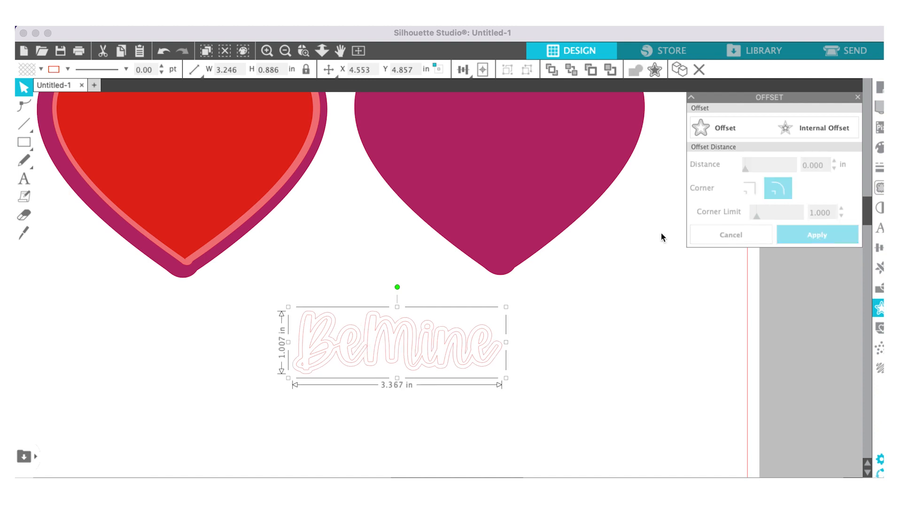
{"action": "left_click", "coordinate": [533, 415]}
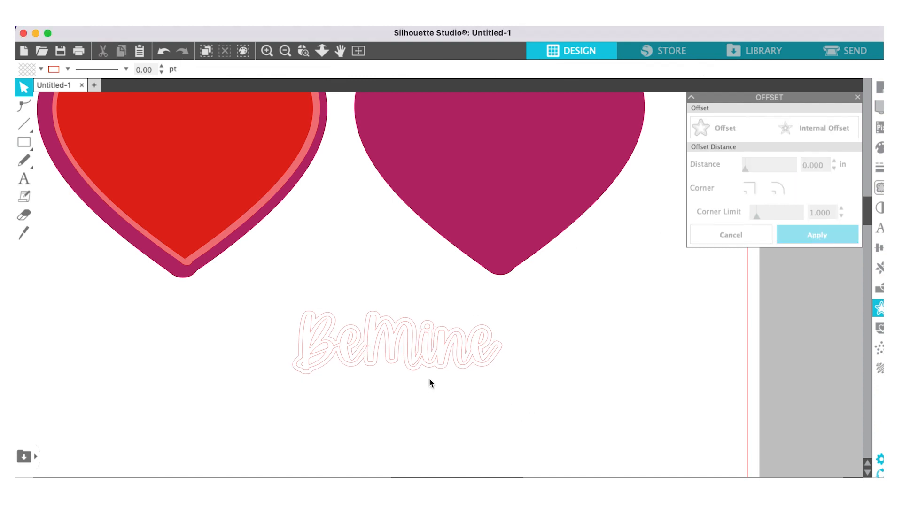
{"action": "left_click_drag", "start_coordinate": [424, 371], "coordinate": [425, 427]}
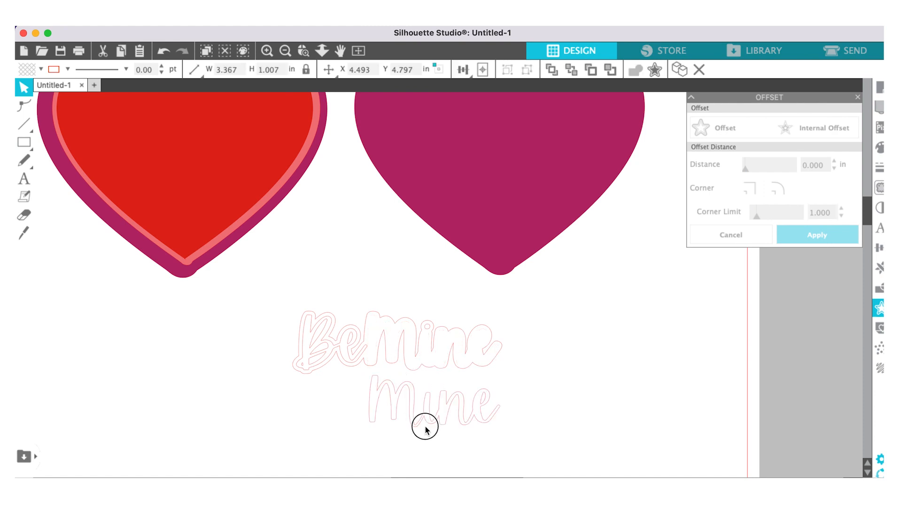
{"action": "key", "text": "super+z"}
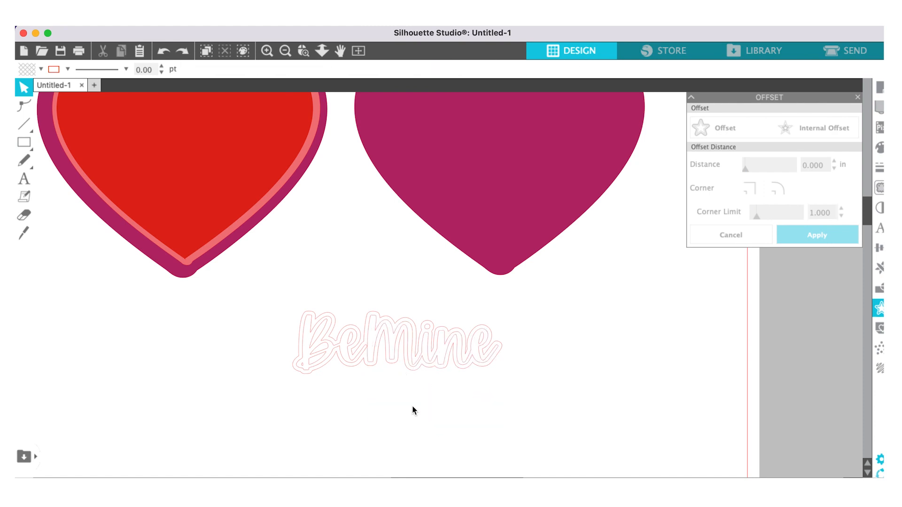
Step: Add a second rounded outward offset around the BeMine outline, making the outermost shape about 3.59 in wide
{"action": "left_click", "coordinate": [297, 376]}
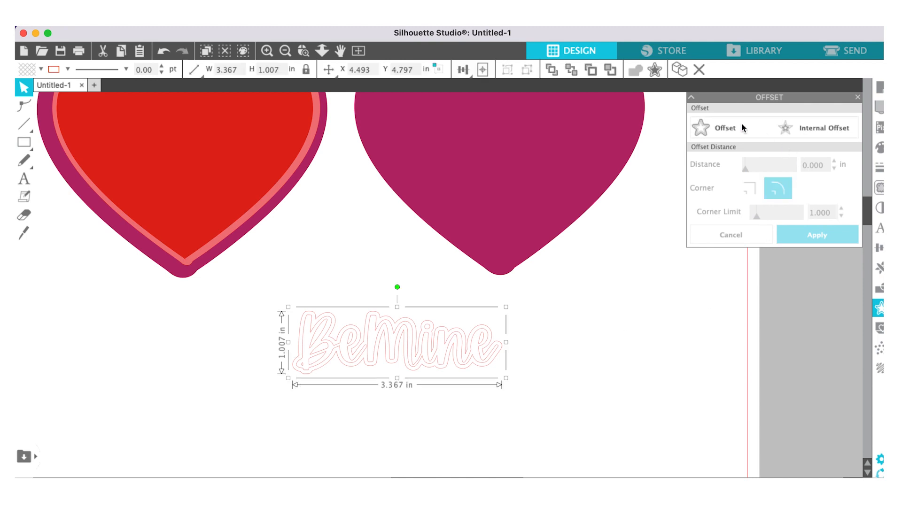
{"action": "left_click", "coordinate": [744, 128]}
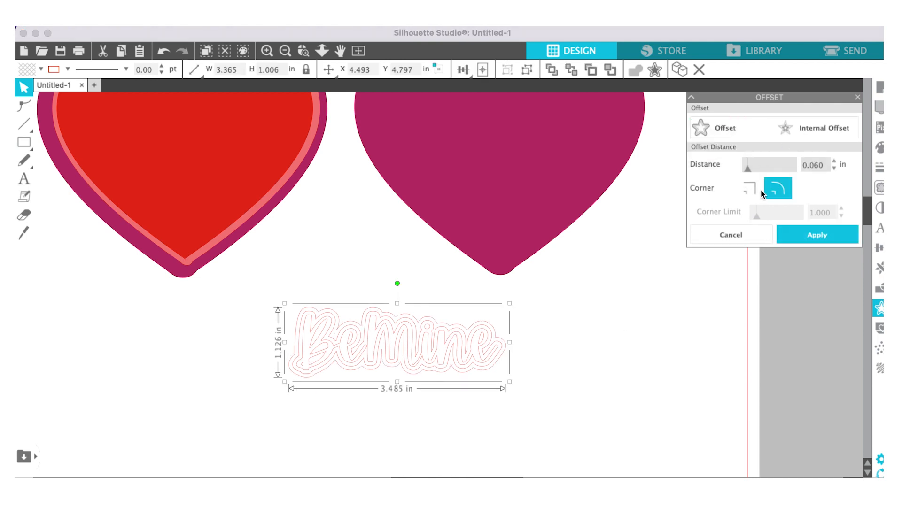
{"action": "left_click_drag", "start_coordinate": [747, 168], "coordinate": [752, 171]}
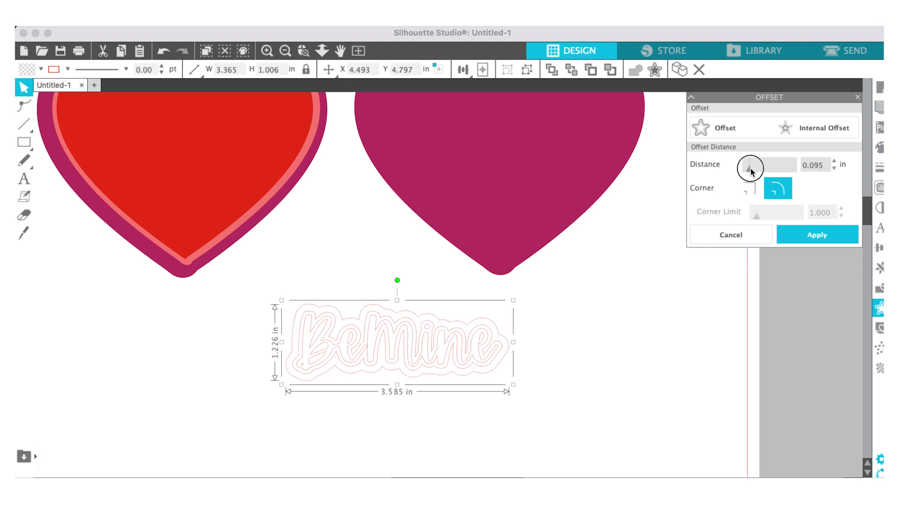
{"action": "left_click", "coordinate": [798, 238]}
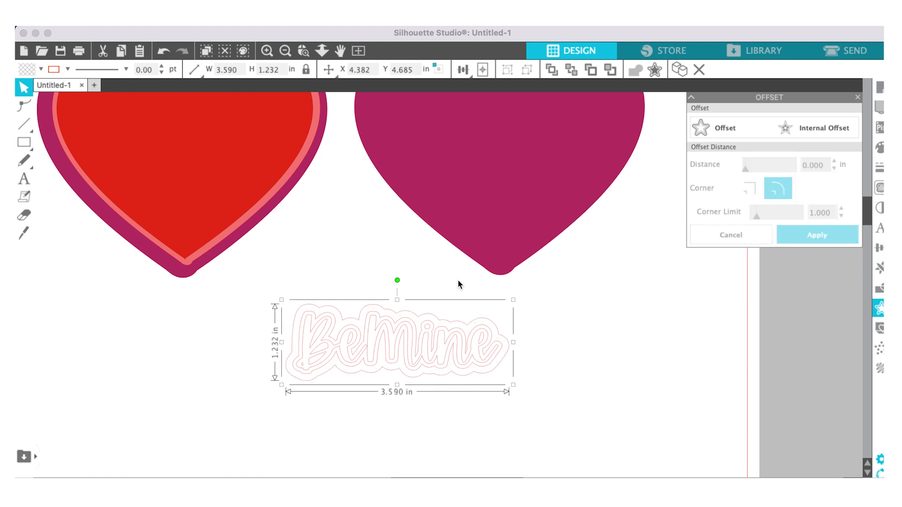
Step: Move the BeMine lettering together with both offset outlines onto the left layered heart
{"action": "scroll", "coordinate": [457, 284], "scroll_direction": "down", "scroll_amount": 2}
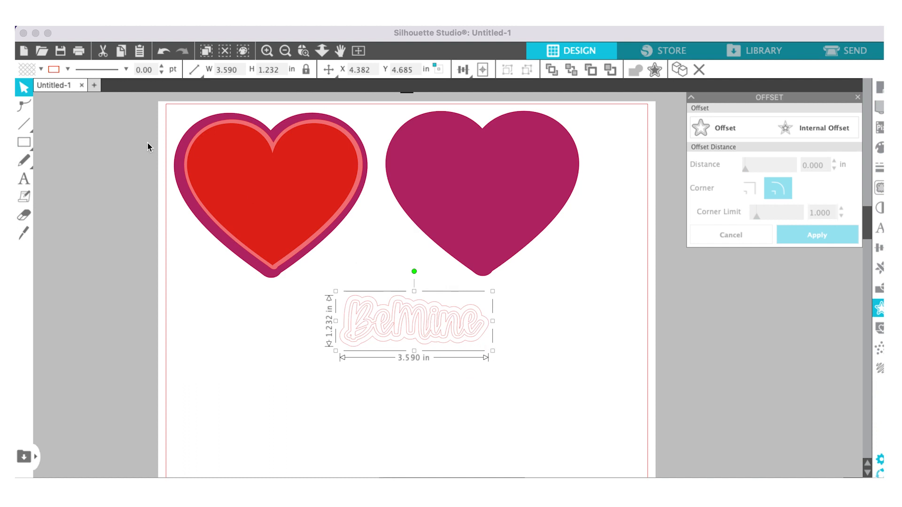
{"action": "left_click_drag", "start_coordinate": [493, 351], "coordinate": [510, 363]}
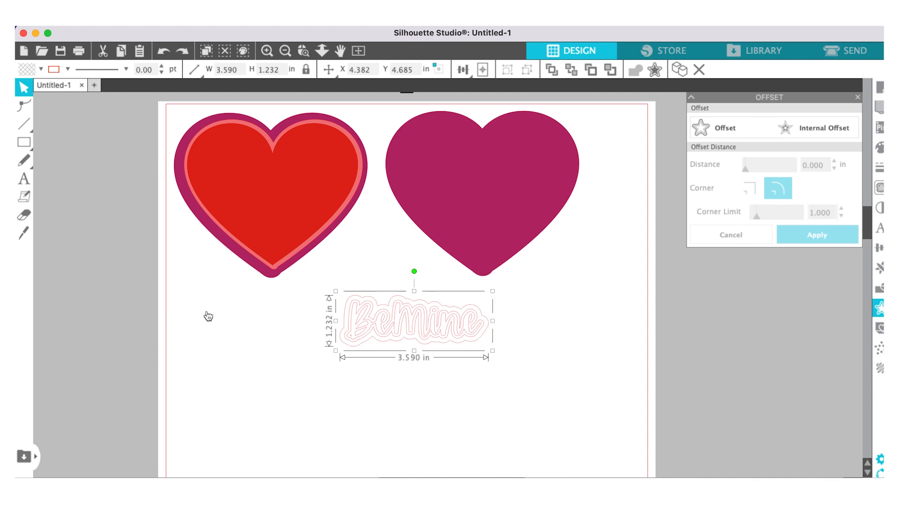
{"action": "left_click", "coordinate": [245, 346]}
{"action": "left_click_drag", "start_coordinate": [316, 304], "coordinate": [504, 351]}
{"action": "left_click_drag", "start_coordinate": [439, 328], "coordinate": [299, 194]}
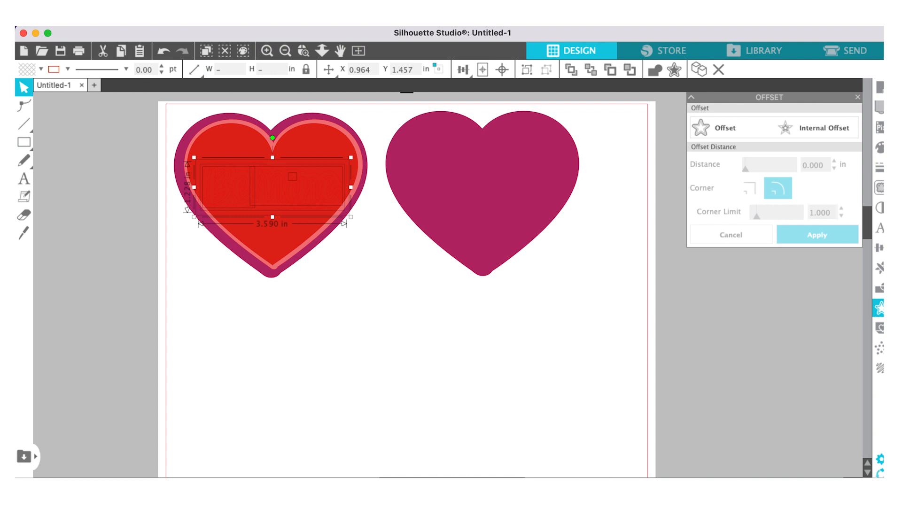
{"action": "left_click", "coordinate": [121, 135]}
{"action": "left_click", "coordinate": [255, 20]}
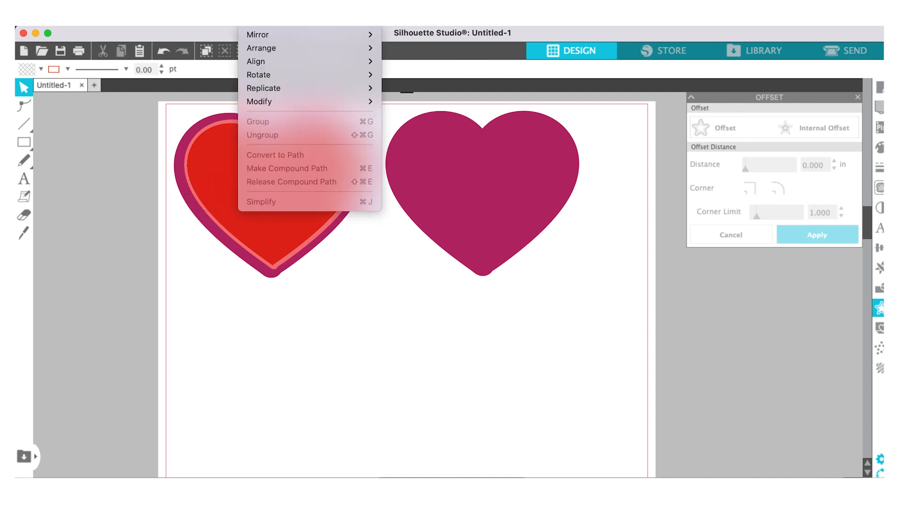
{"action": "left_click", "coordinate": [365, 337]}
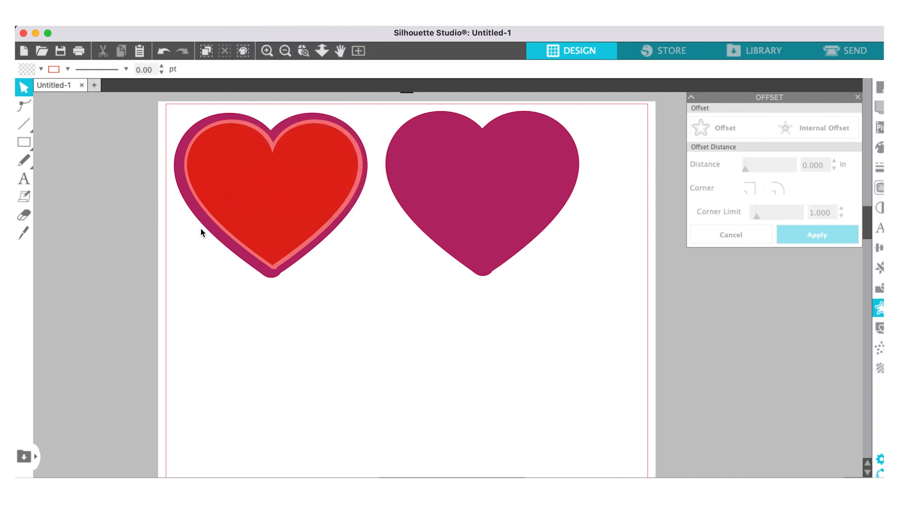
Step: Move the stacked hearts lower on the page and fill the BeMine lettering and its offsets with light pink F7A6AA
{"action": "left_click", "coordinate": [296, 268]}
{"action": "left_click_drag", "start_coordinate": [286, 251], "coordinate": [302, 391]}
{"action": "left_click", "coordinate": [290, 190]}
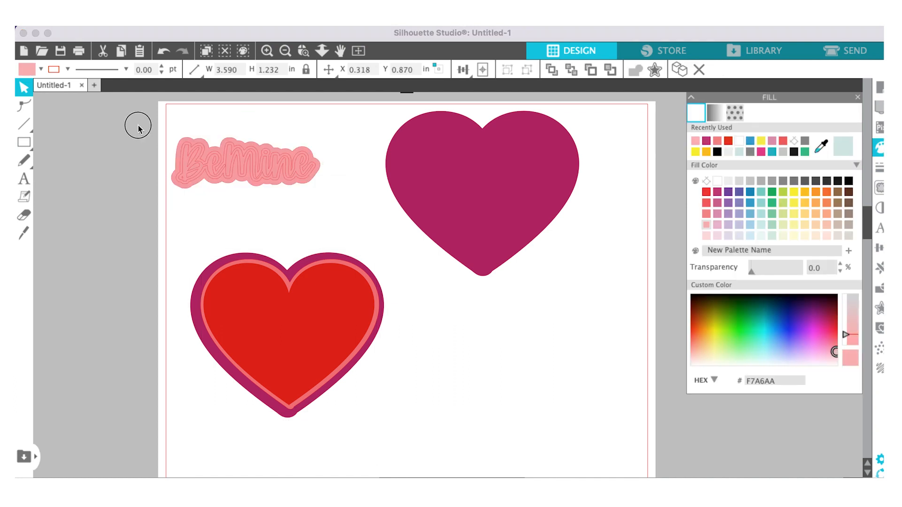
{"action": "left_click", "coordinate": [138, 127]}
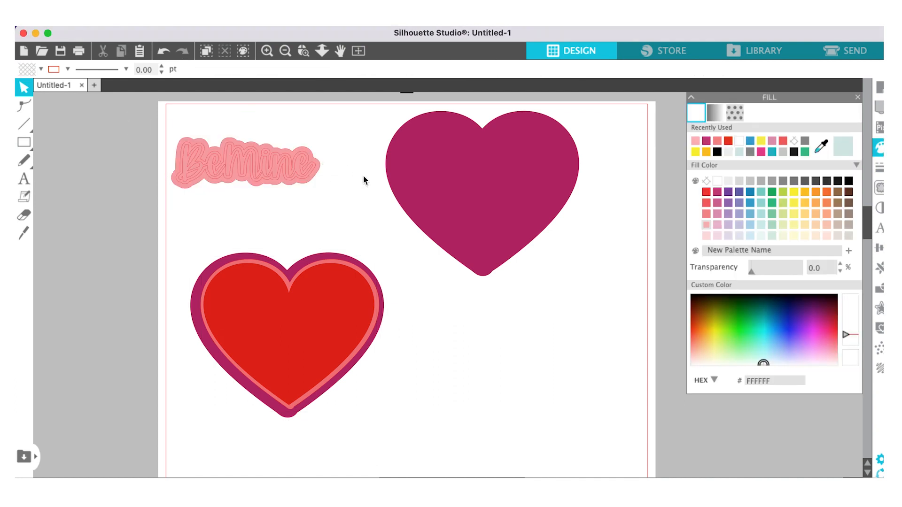
Step: Place all the pink BeMine lettering layers across the middle of the red heart
{"action": "left_click_drag", "start_coordinate": [106, 120], "coordinate": [327, 205]}
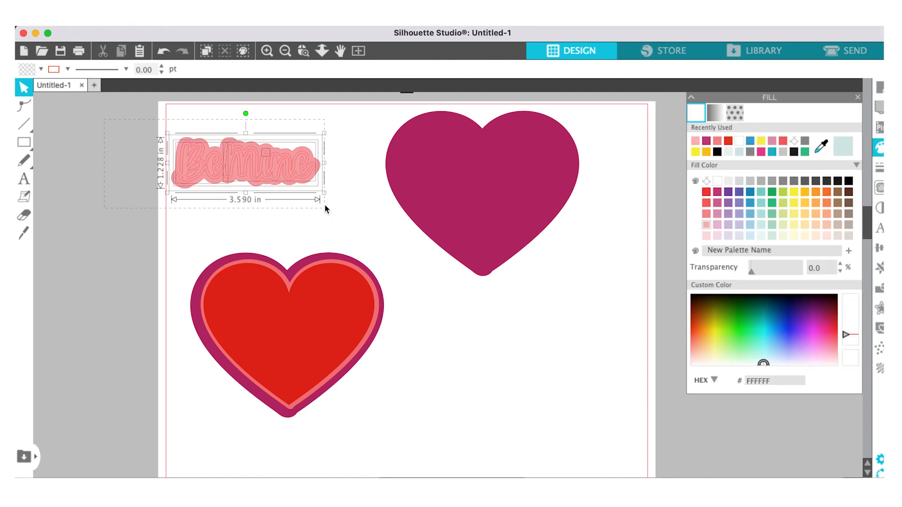
{"action": "left_click_drag", "start_coordinate": [269, 168], "coordinate": [312, 332]}
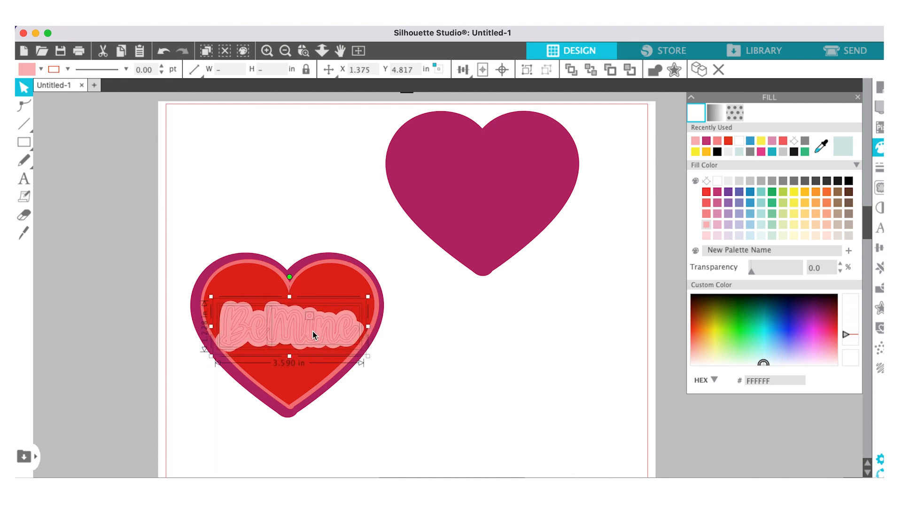
{"action": "left_click", "coordinate": [263, 178]}
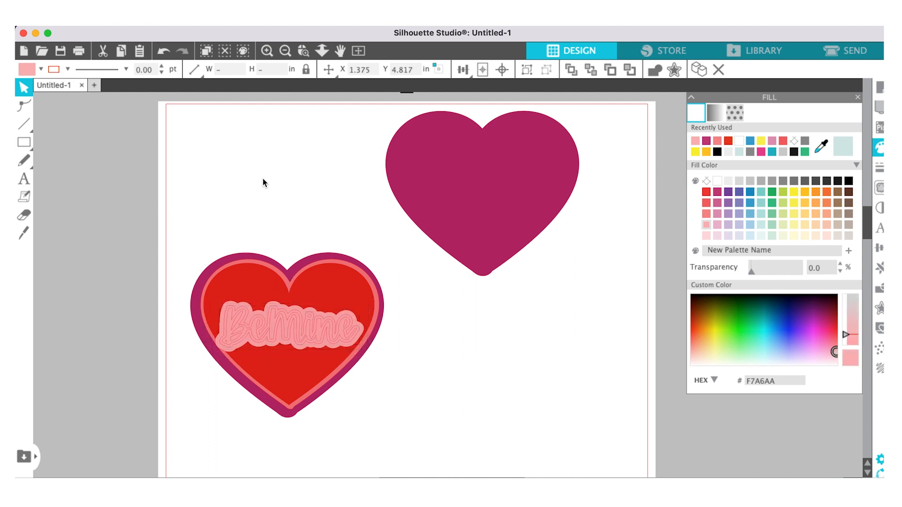
{"action": "left_click", "coordinate": [502, 162]}
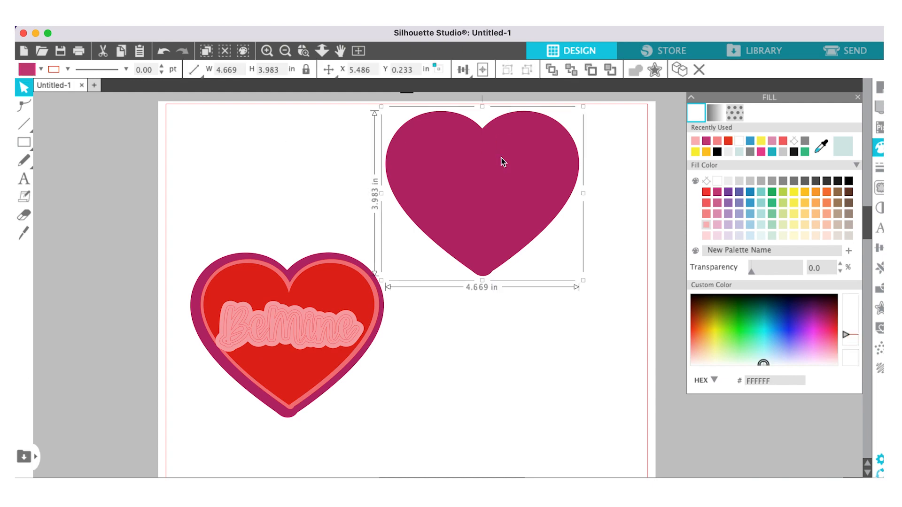
{"action": "left_click", "coordinate": [269, 179]}
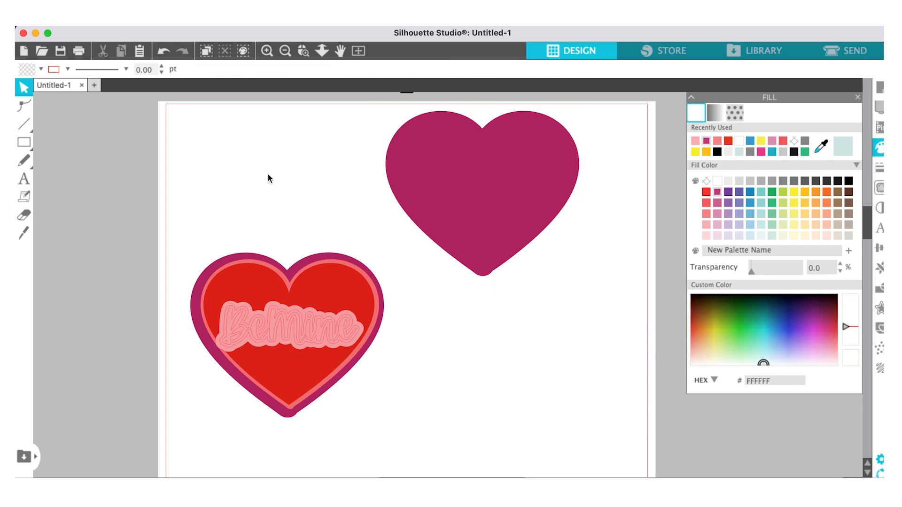